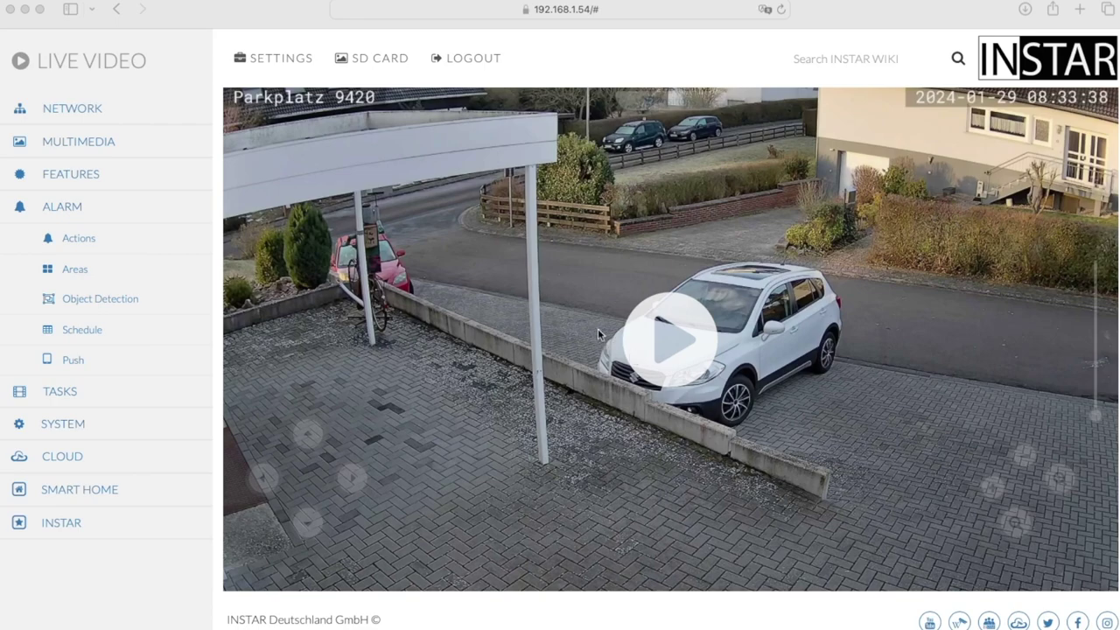
Open the camera's Alarm Areas settings
click(299, 67)
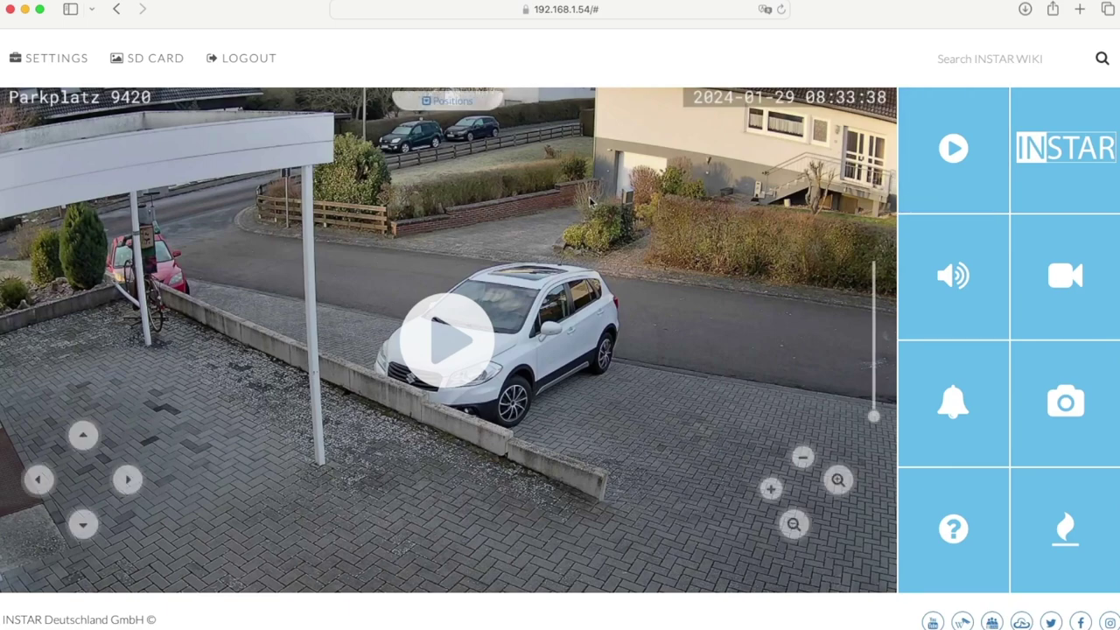
click(67, 61)
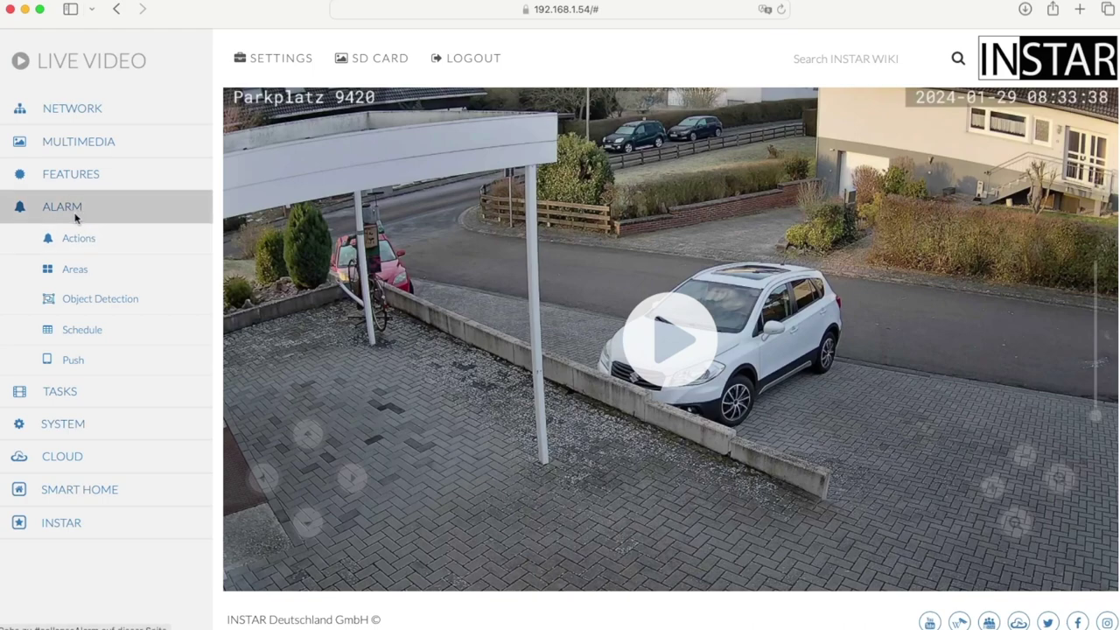
click(86, 275)
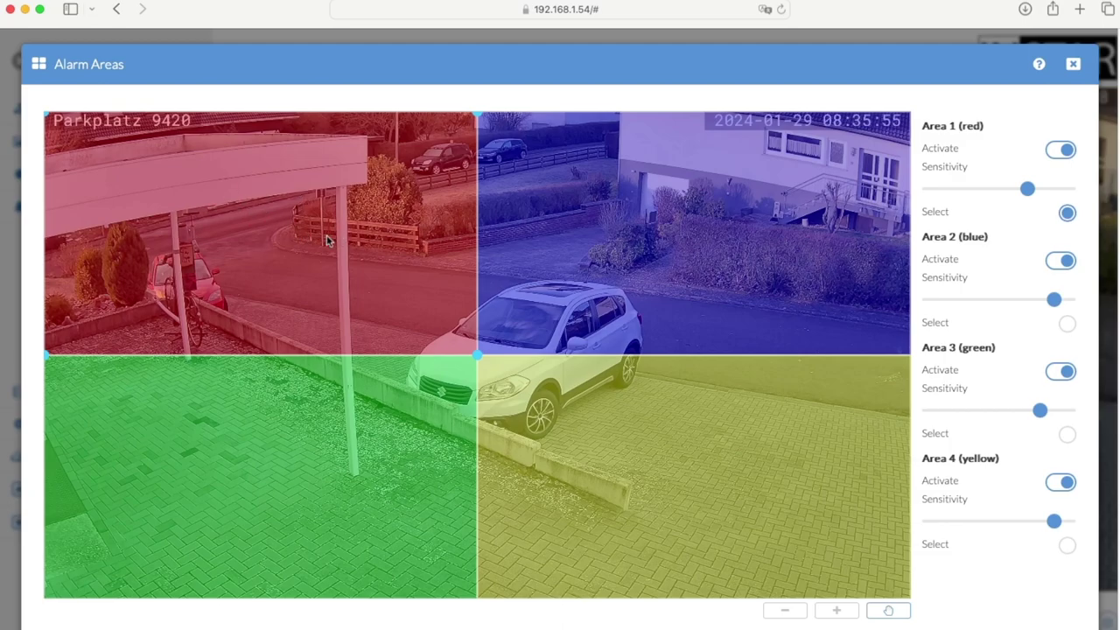
Move Area 1 (red) over the middle of the image around the white car, and shift Area 4 (yellow) up and left to overlap it
drag(269, 214, 622, 277)
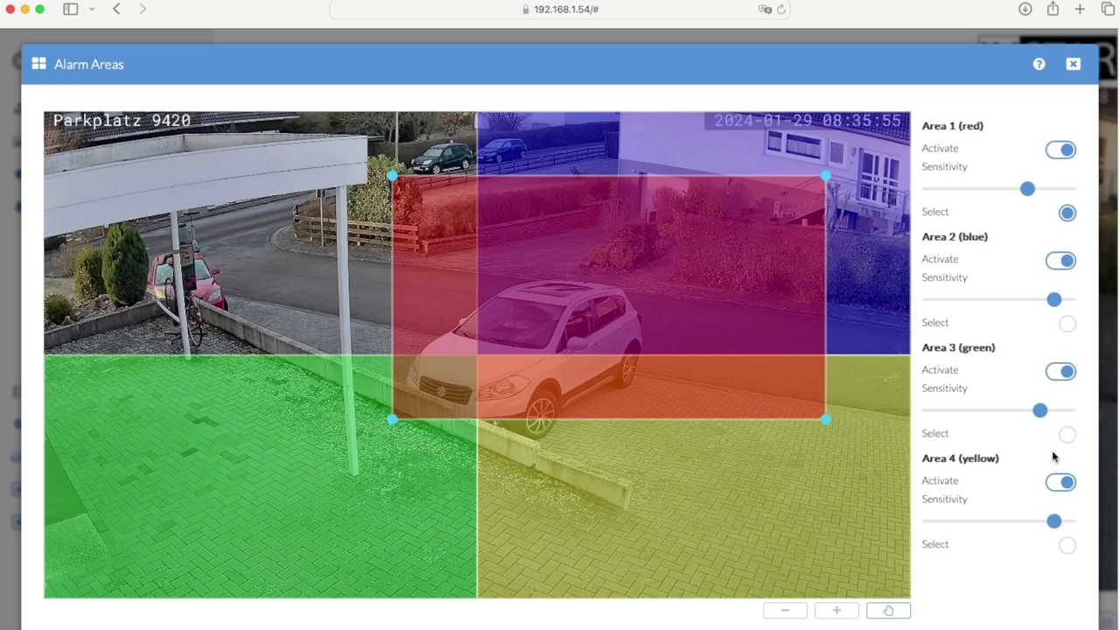
click(1066, 545)
drag(738, 499, 466, 448)
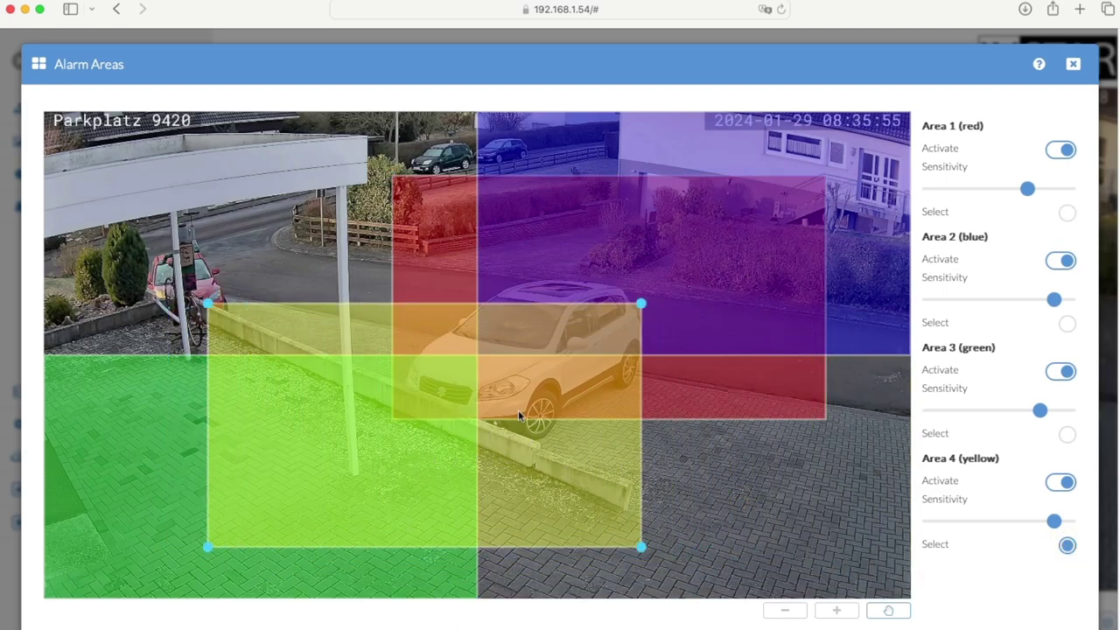
Reshape Area 1 (red) by its corners until it tightly frames the entrance door of the house across the street
click(1068, 212)
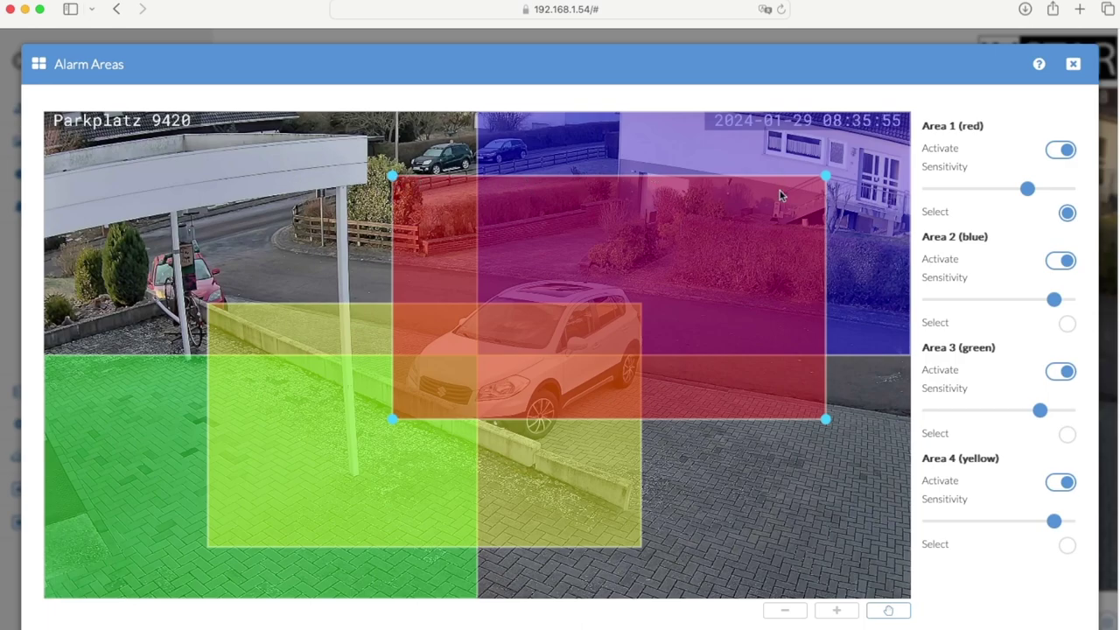
drag(825, 177, 901, 159)
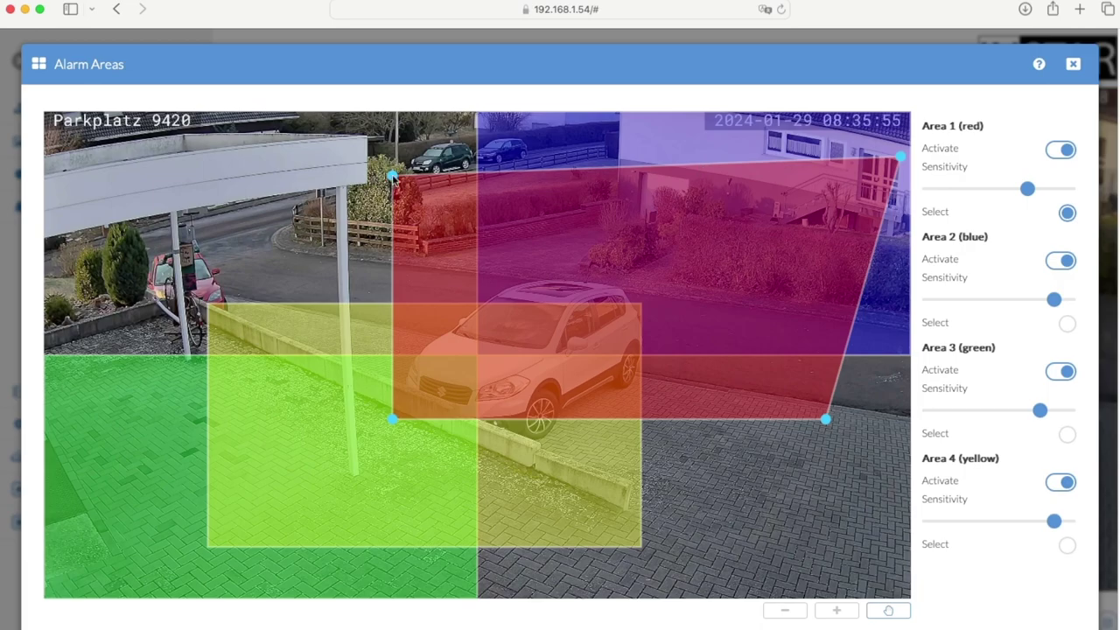
drag(391, 176, 862, 154)
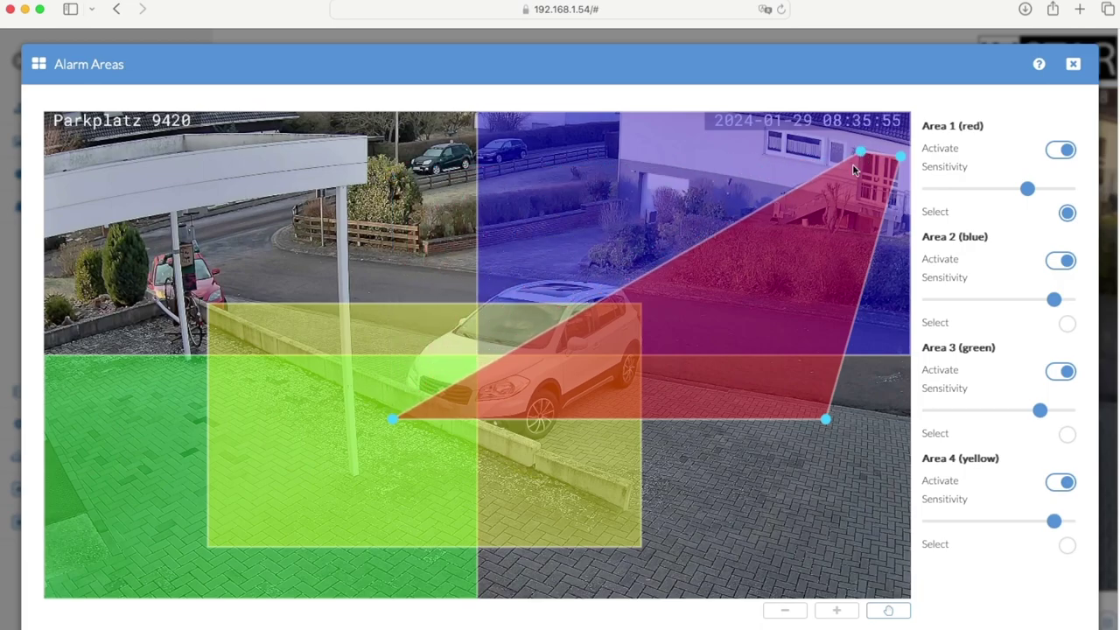
drag(825, 419, 894, 206)
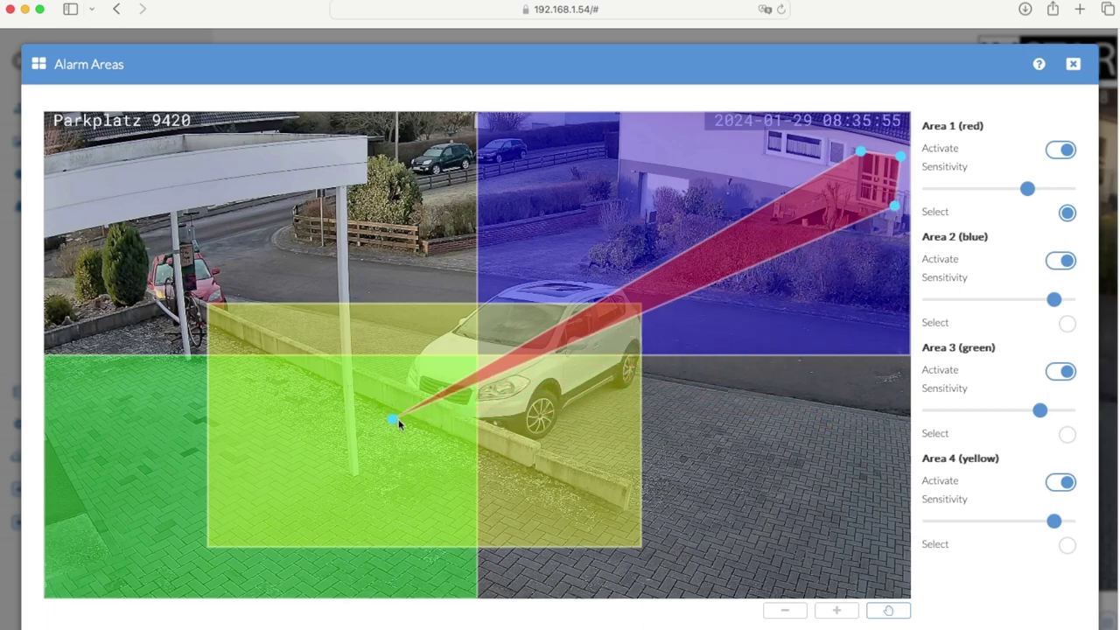
drag(392, 418, 858, 204)
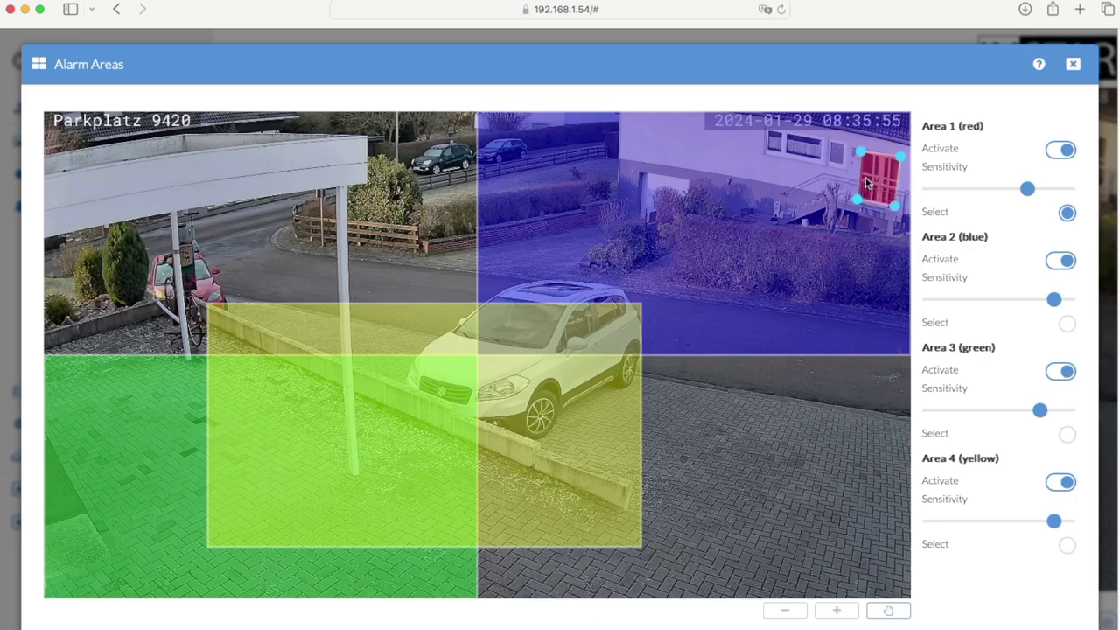
drag(894, 207, 881, 203)
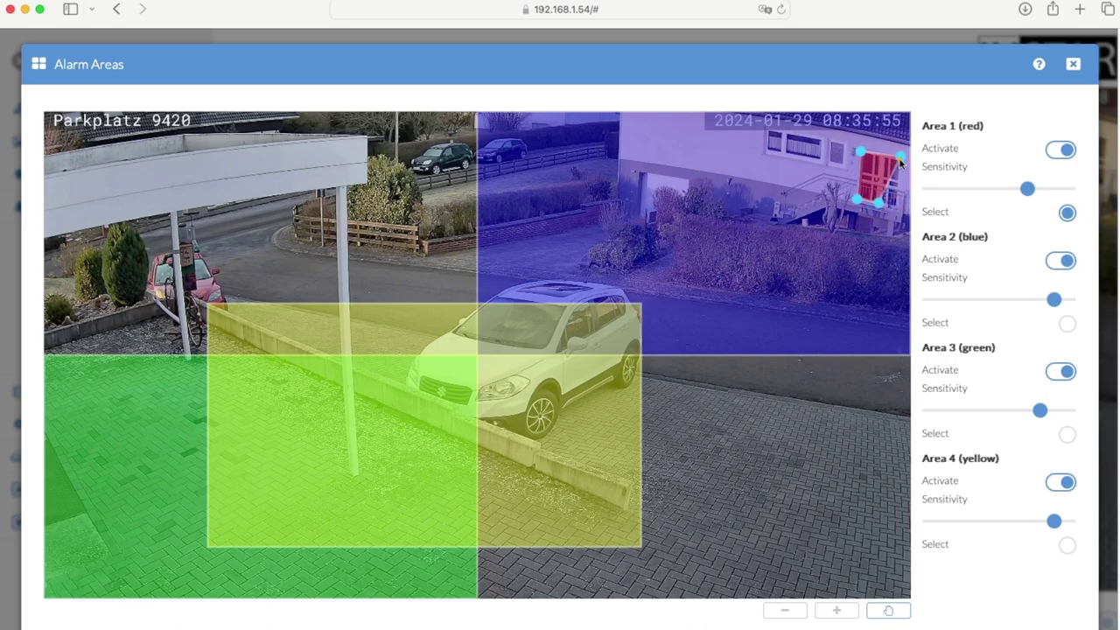
drag(900, 162, 860, 162)
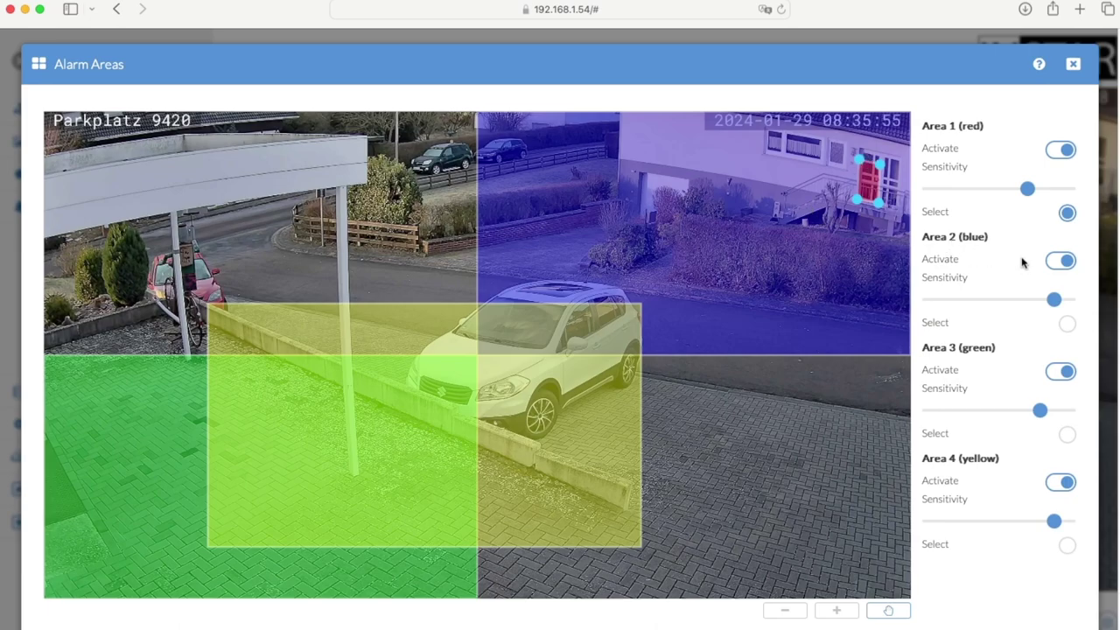
Move Area 2 (blue) down and reshape its corners to cover only the neighbour's driveway across the street, behind the white car
click(1066, 325)
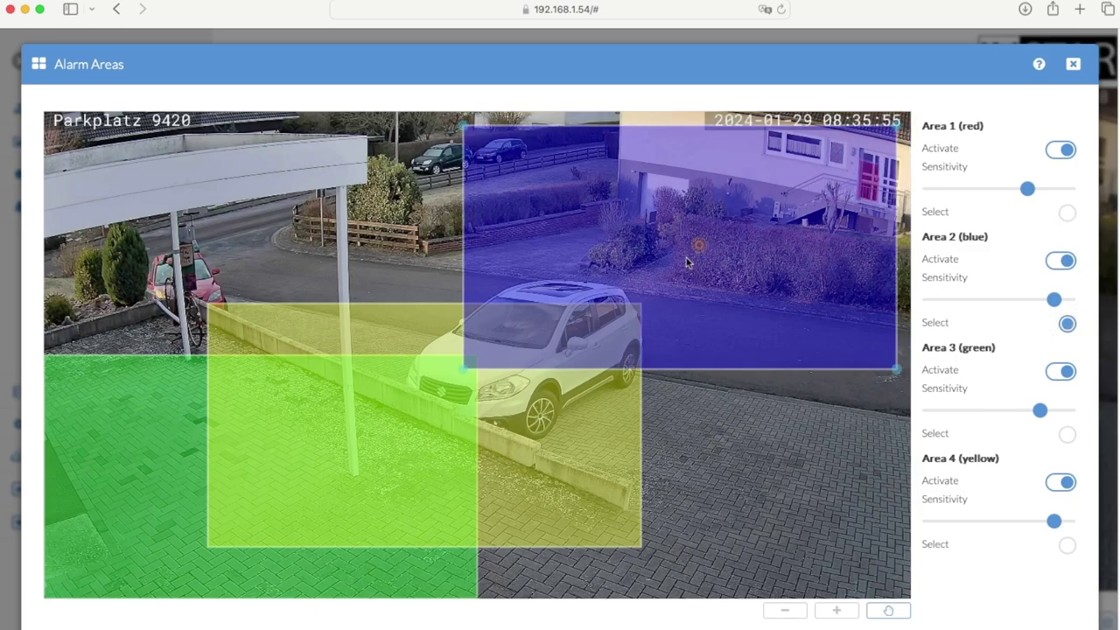
drag(686, 257, 651, 383)
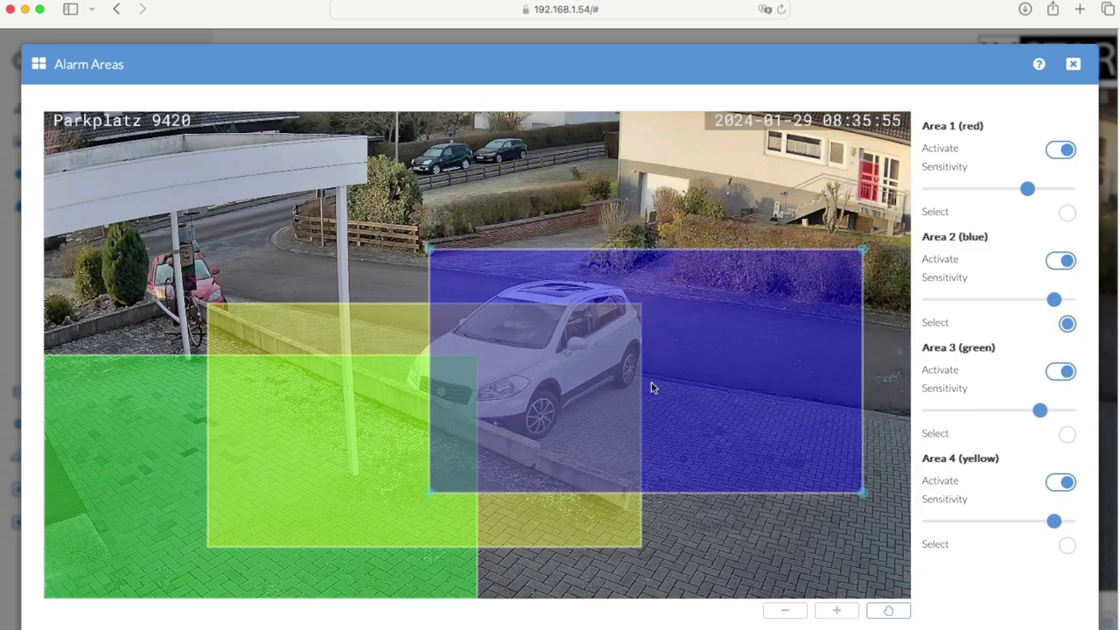
drag(862, 250, 603, 226)
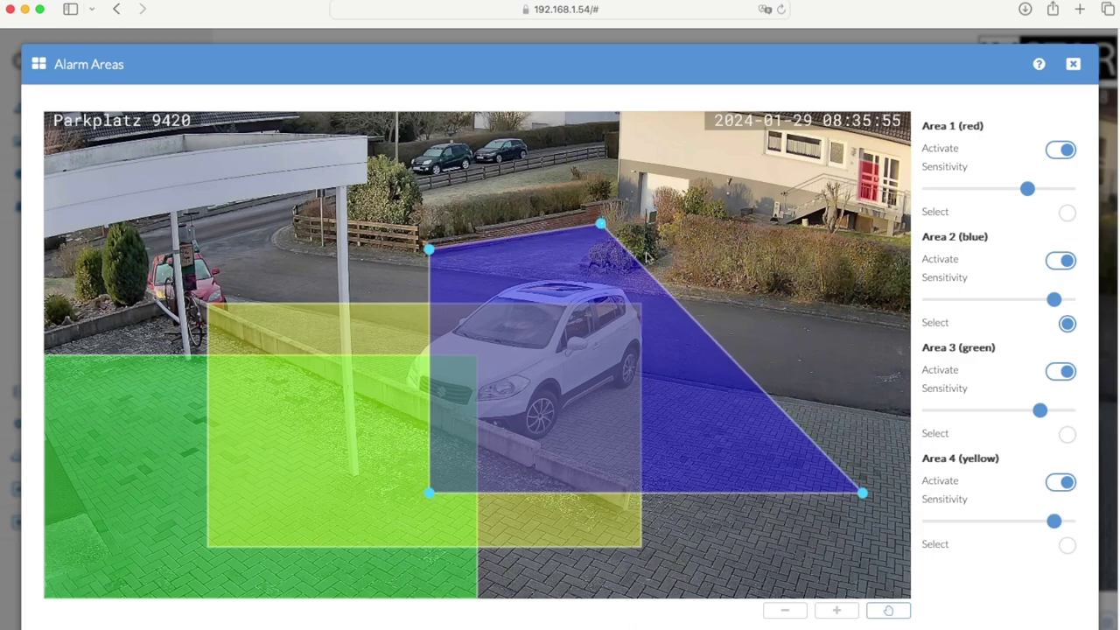
drag(862, 492, 609, 239)
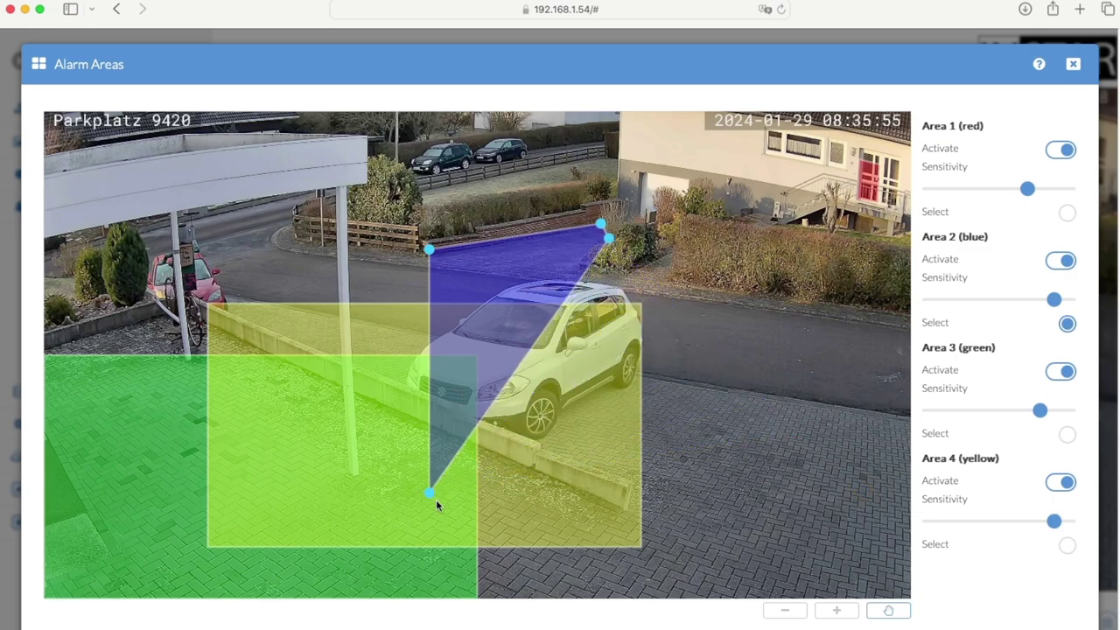
drag(429, 495, 577, 270)
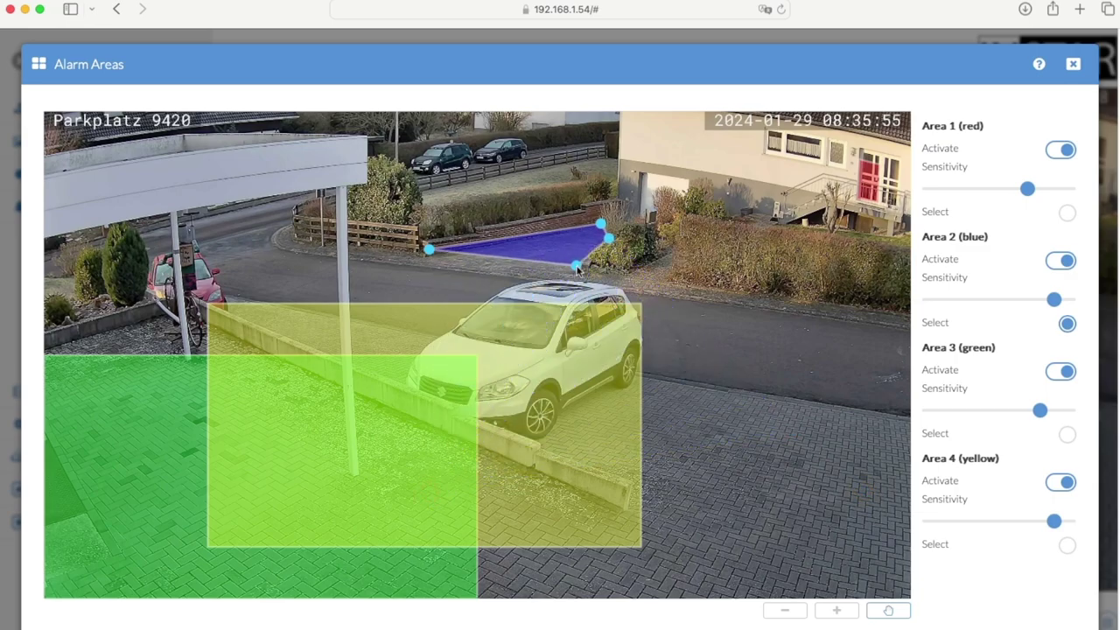
Add two extra corner points along the upper edge of Area 2 (blue)
click(498, 244)
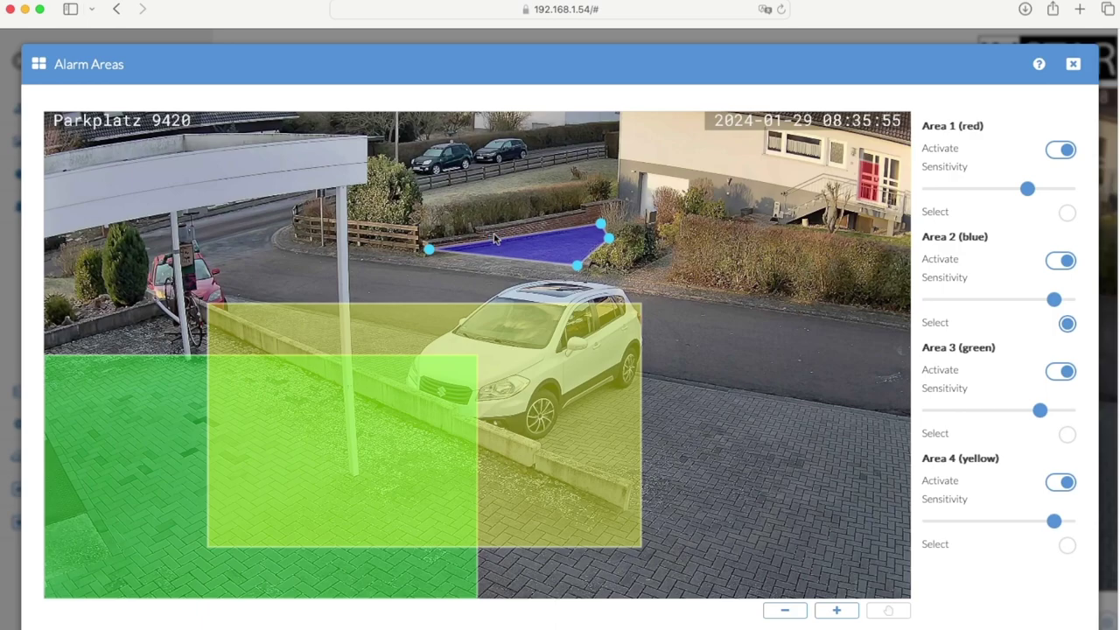
click(495, 238)
drag(497, 239, 508, 238)
click(509, 240)
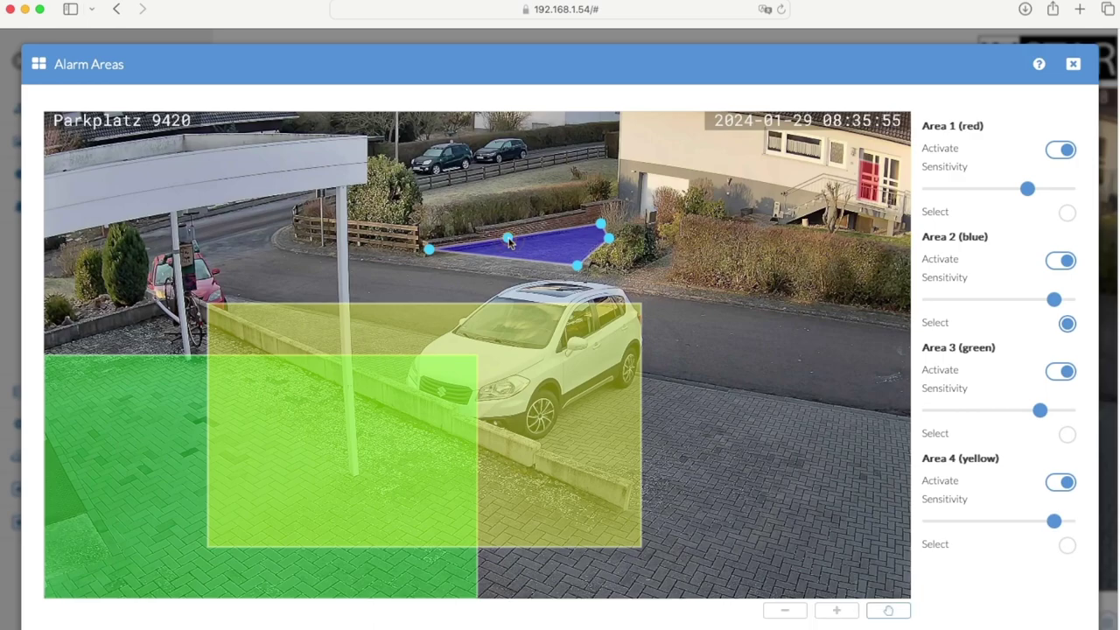
click(556, 231)
drag(558, 234, 562, 235)
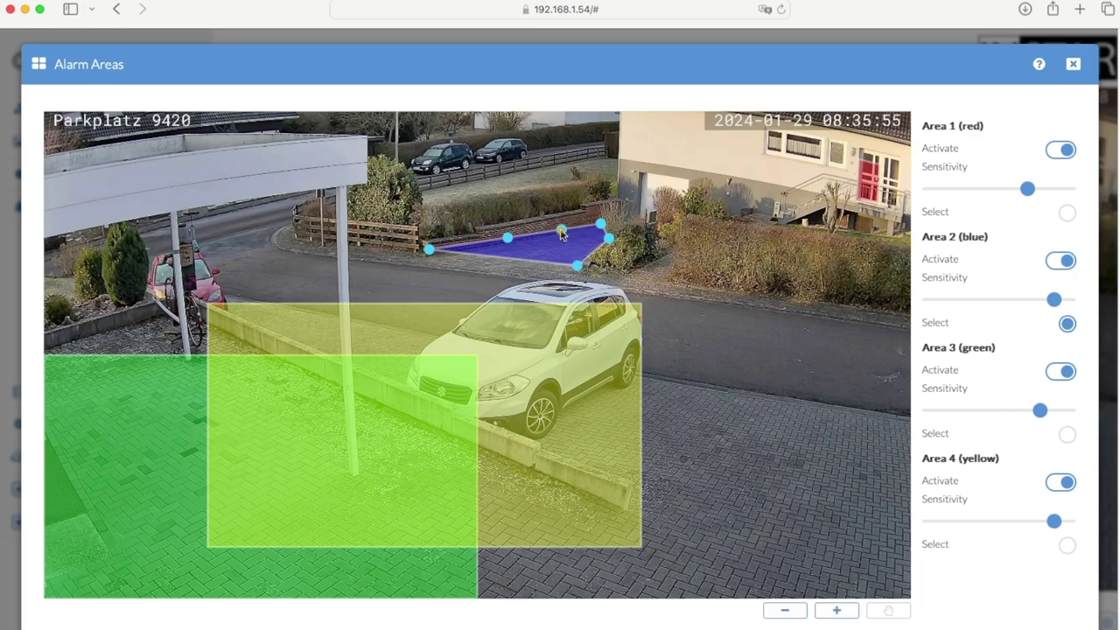
click(561, 232)
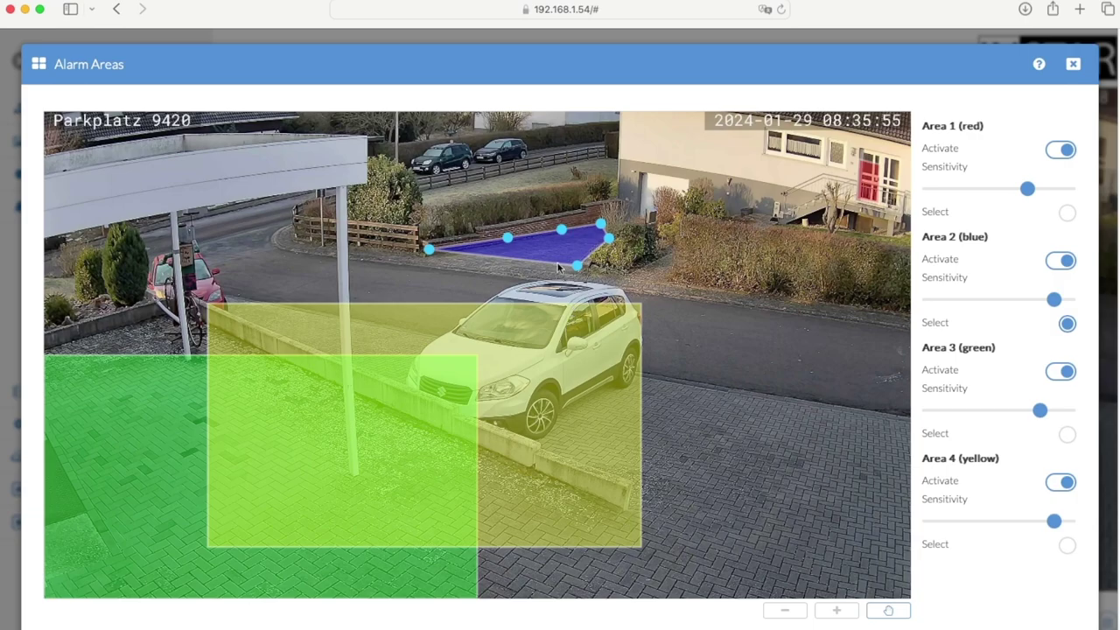
Pull the two added points of Area 2 (blue) up and outward so the area also covers the wall and hedge behind the driveway
click(538, 274)
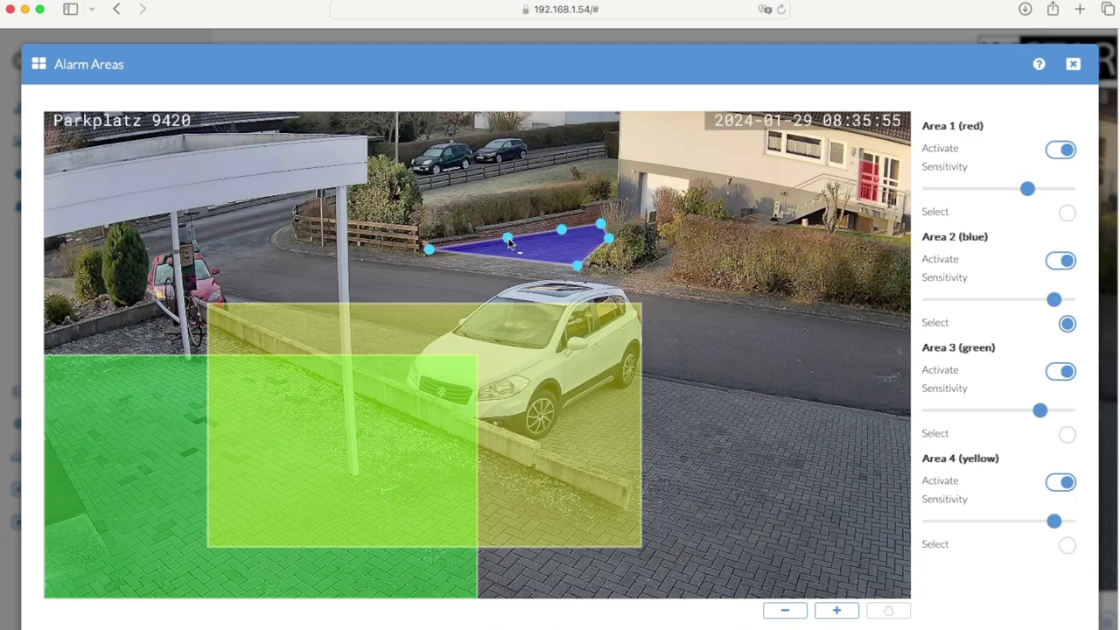
drag(510, 242, 504, 244)
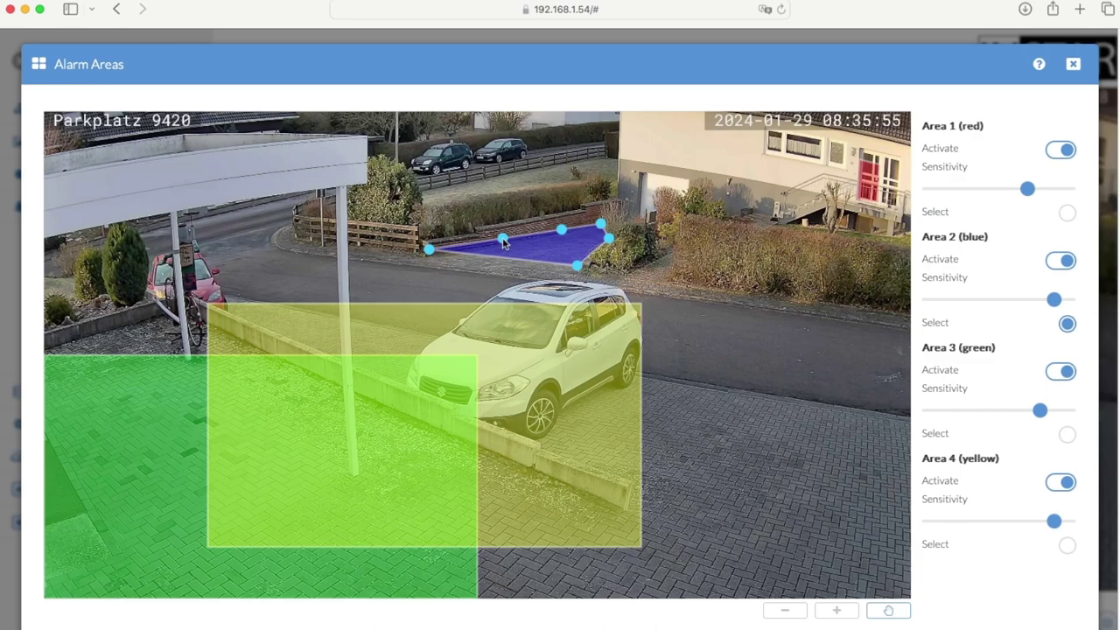
drag(504, 244, 422, 210)
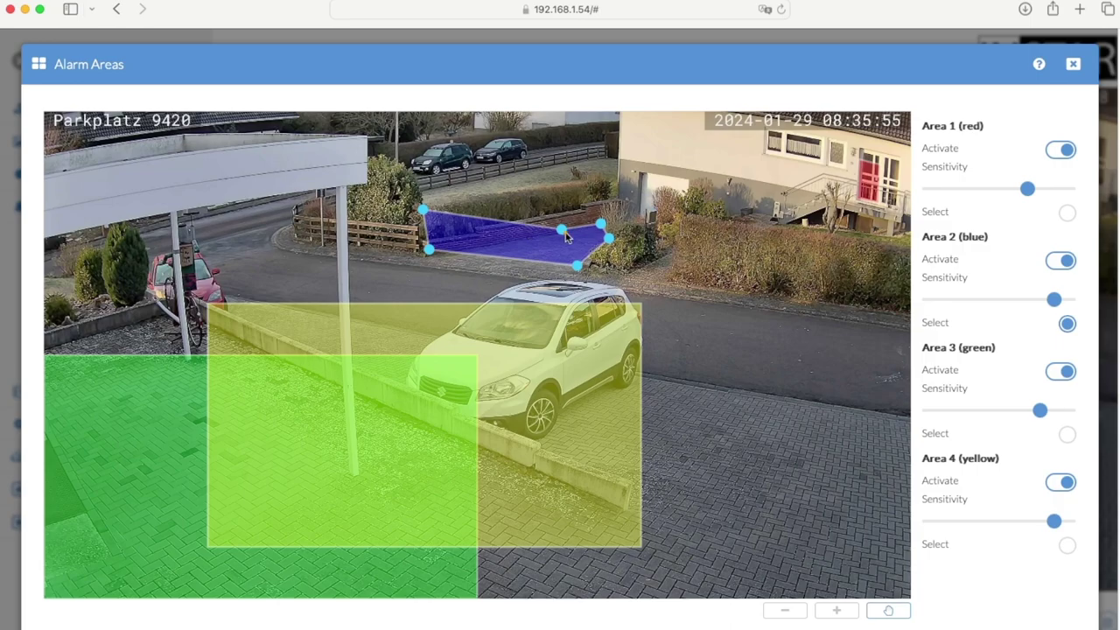
drag(564, 234, 596, 187)
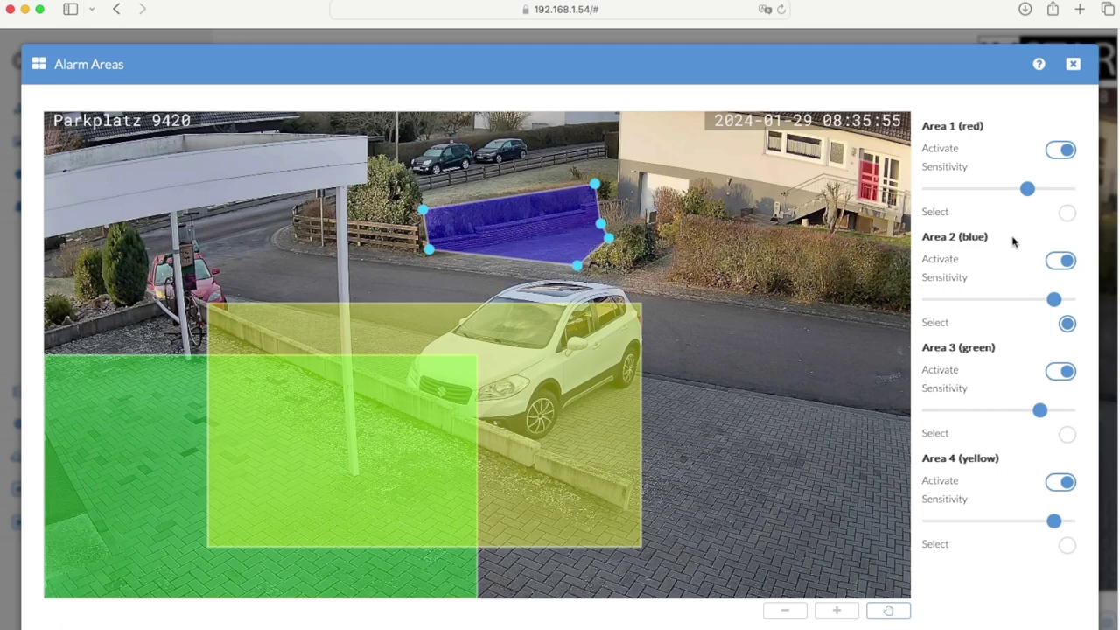
Raise the sensitivity of Area 1 slightly and lower the sensitivity of Area 2 to the same level as Area 3
mouse_move(1028, 190)
drag(1029, 192, 1033, 193)
mouse_move(1056, 302)
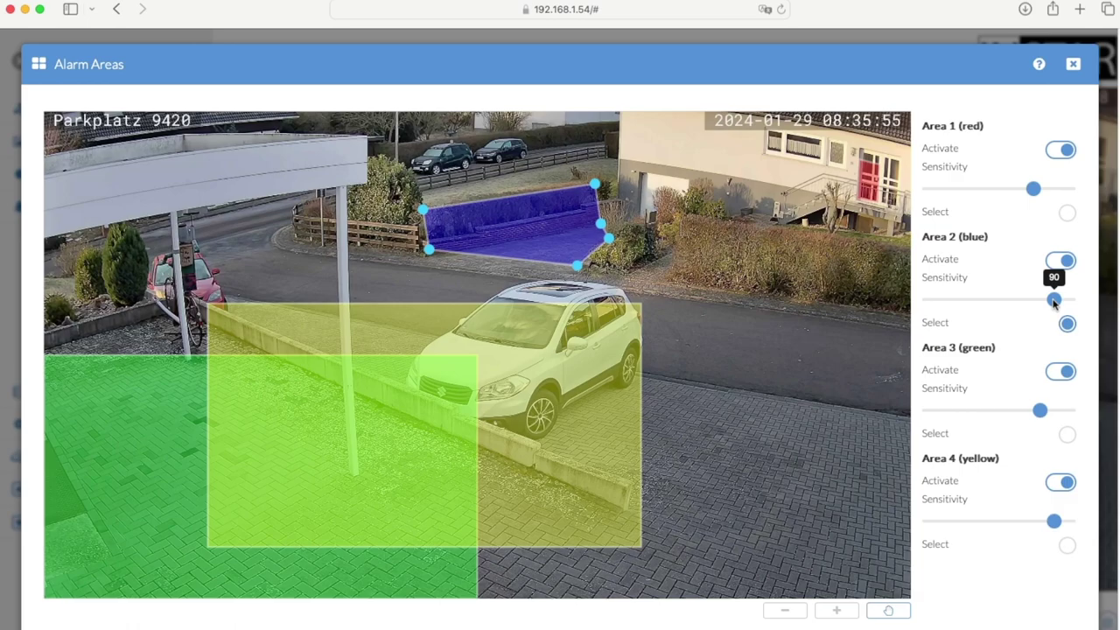
drag(1053, 302, 1041, 304)
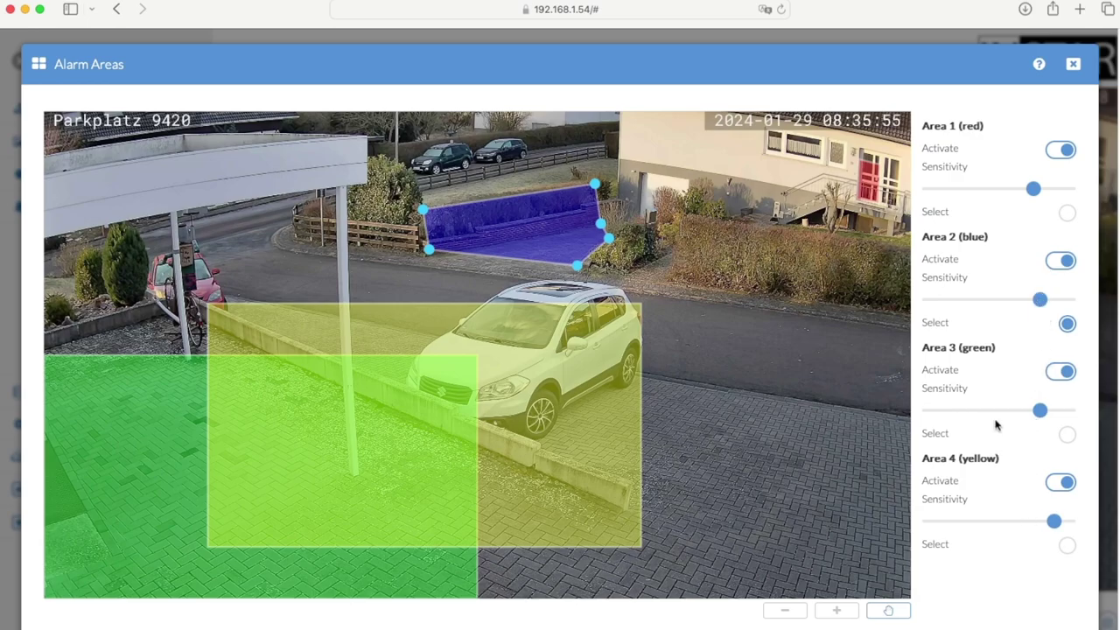
Reshape Area 3 (green) to cover the paved yard on the near side of the low wall
click(1065, 433)
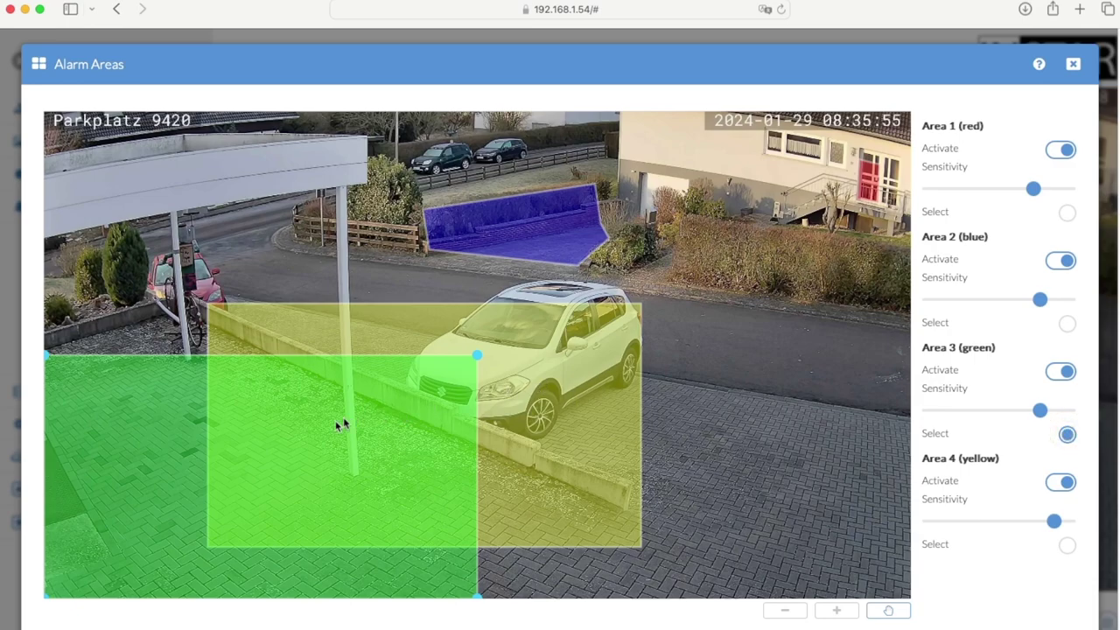
drag(477, 355, 173, 308)
drag(478, 595, 786, 593)
Reshape Area 4 (yellow) to cover the paved parking area between the low wall and the street
click(1067, 544)
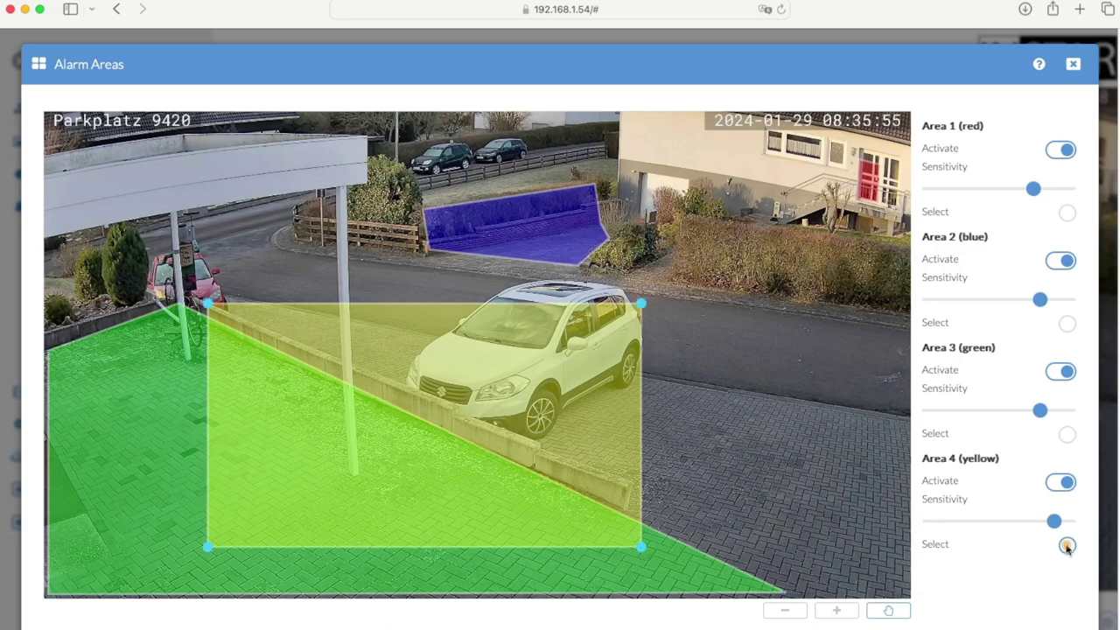
drag(320, 336, 314, 325)
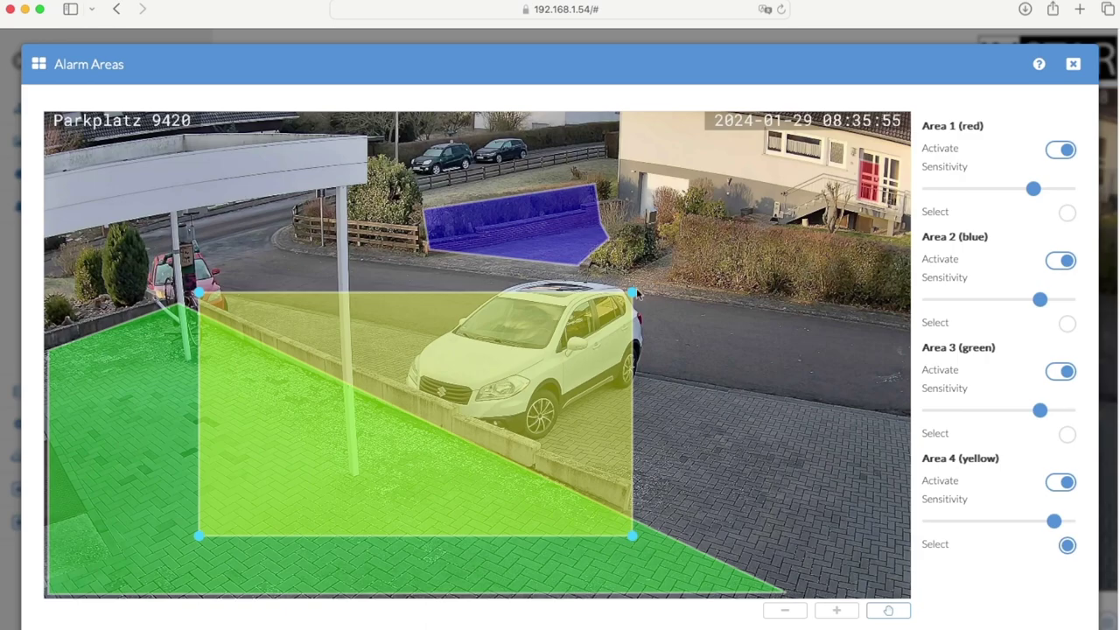
drag(632, 292, 914, 426)
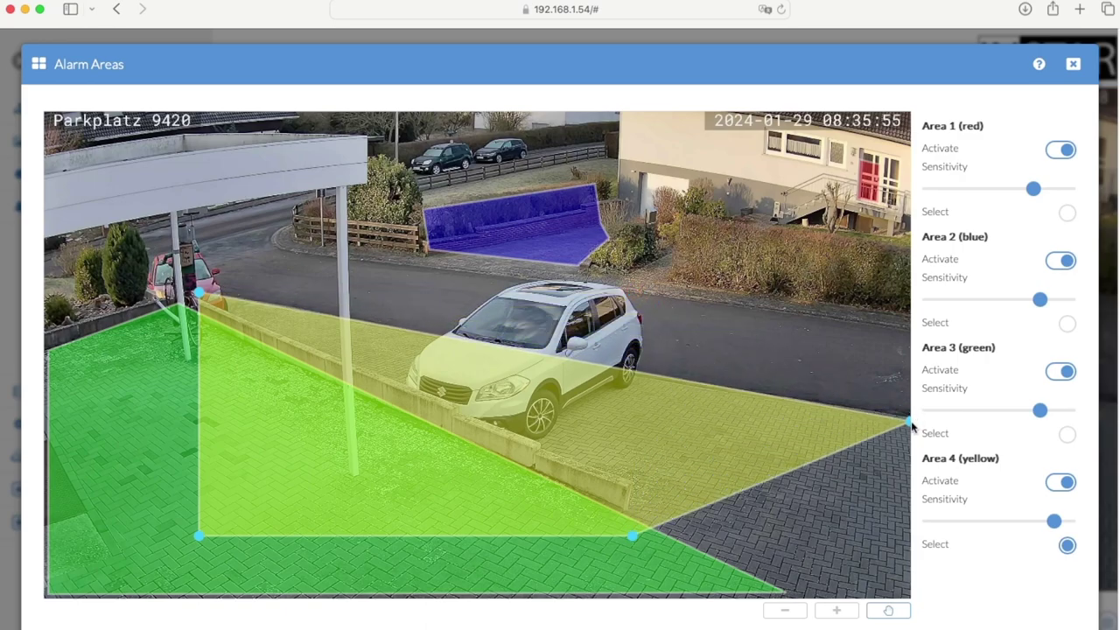
drag(631, 535, 907, 592)
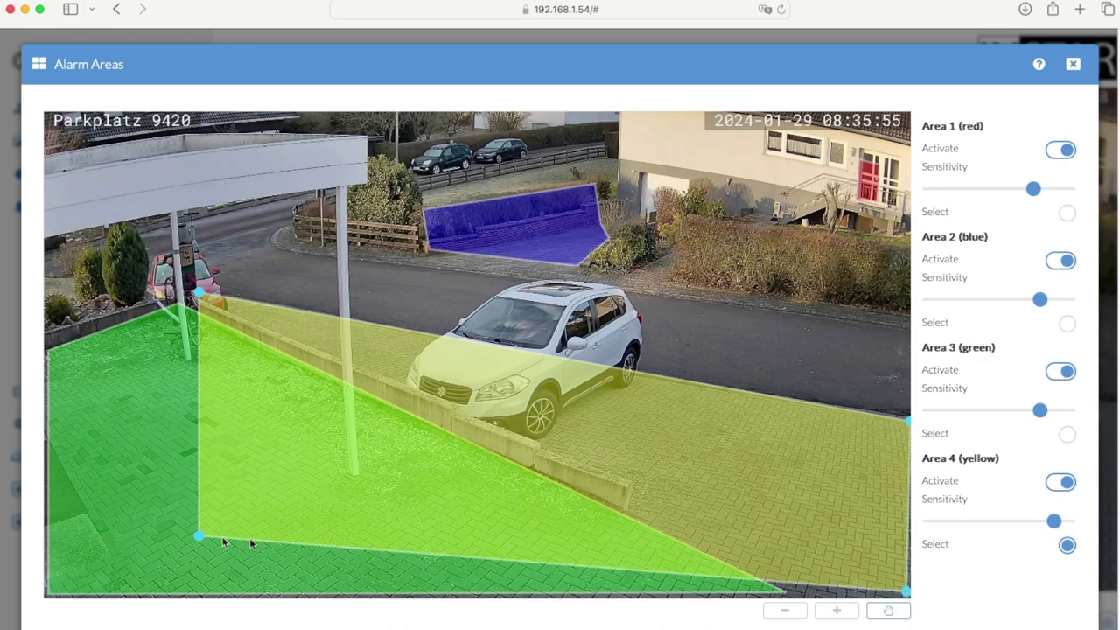
drag(200, 536, 829, 594)
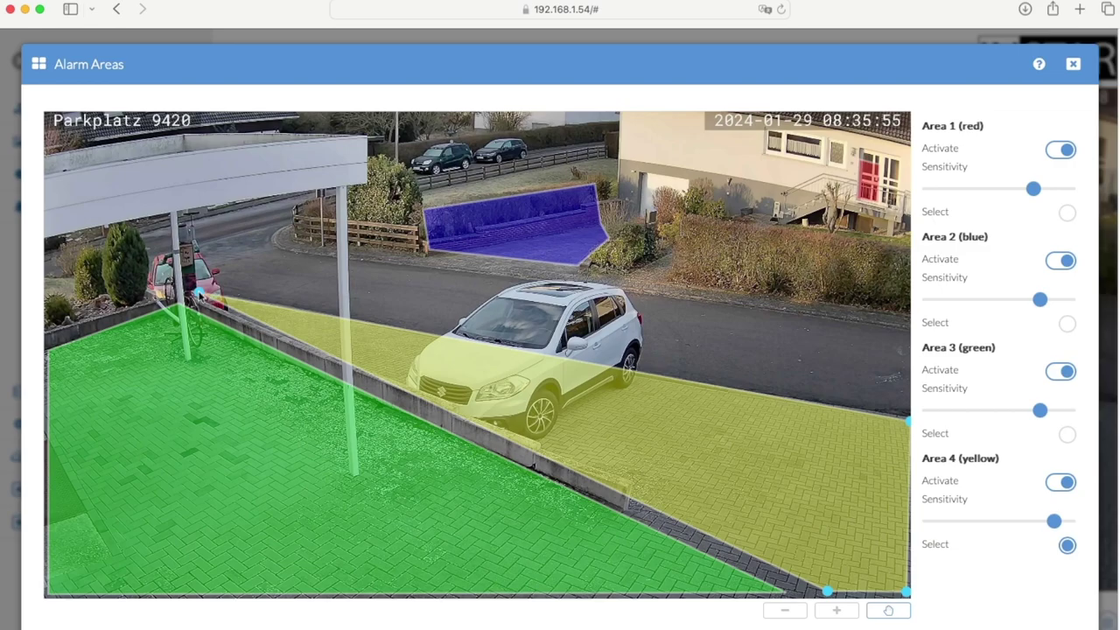
Add a corner point to Area 4 (yellow) and adjust its far end to reach across the parked red car
click(246, 302)
drag(248, 302, 147, 285)
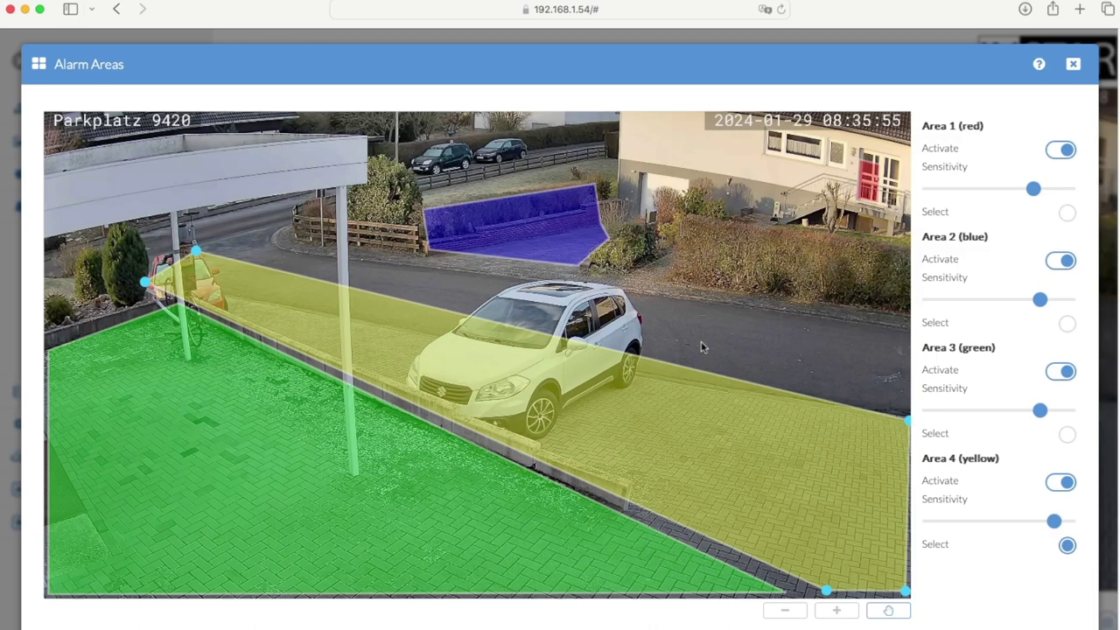
drag(198, 255, 207, 291)
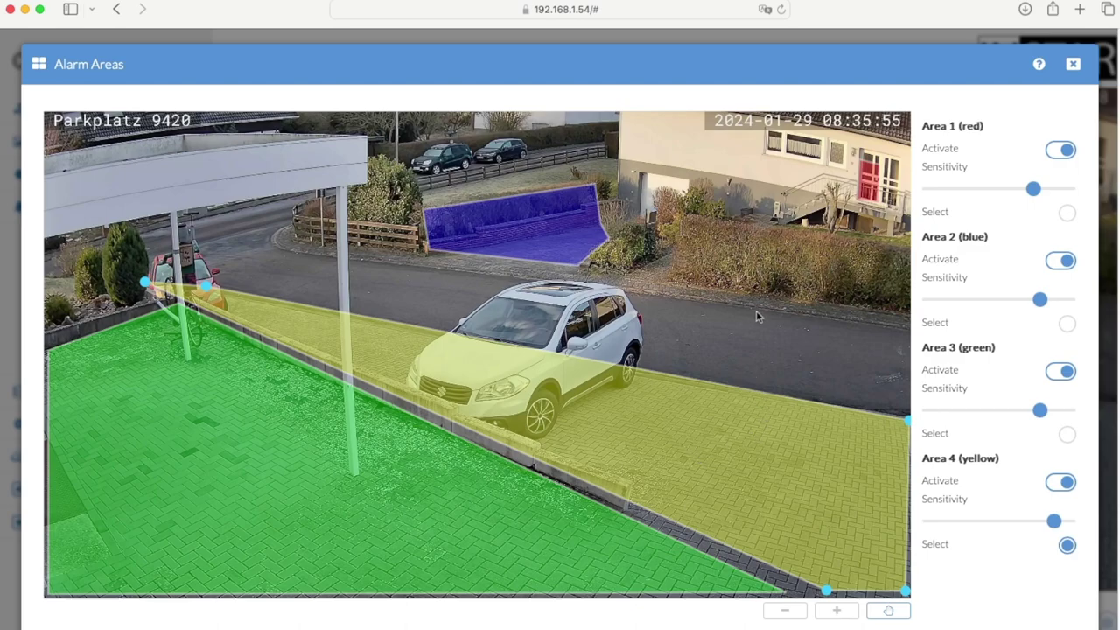
Move the whole of Area 4 (yellow) slightly inward from the right edge of the camera image
scroll(962, 292, down, 1)
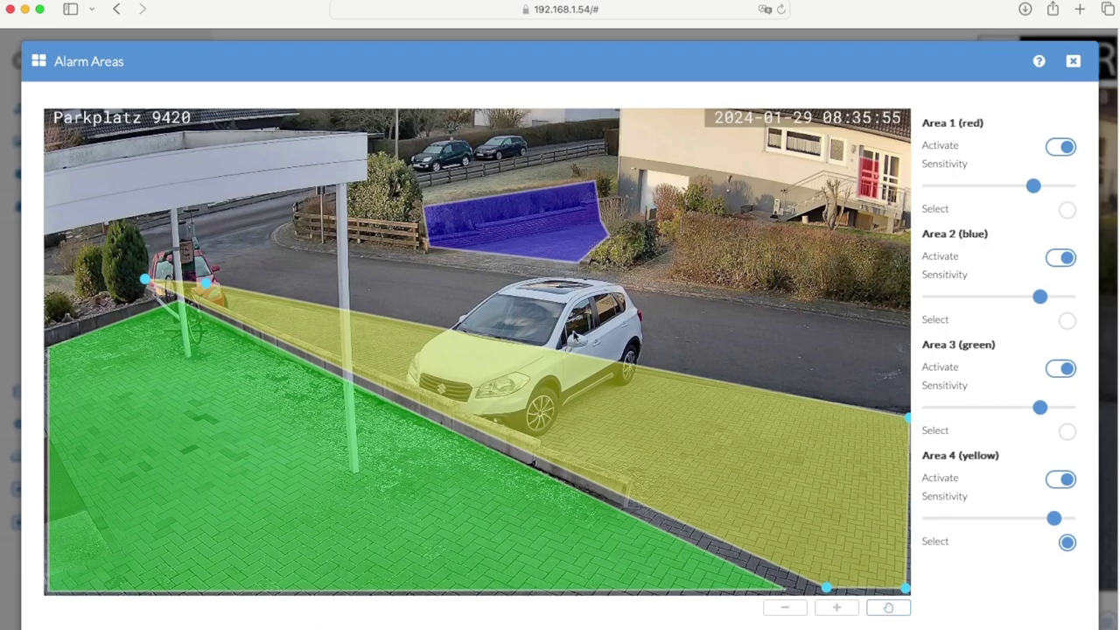
scroll(573, 328, down, 1)
scroll(571, 285, down, 2)
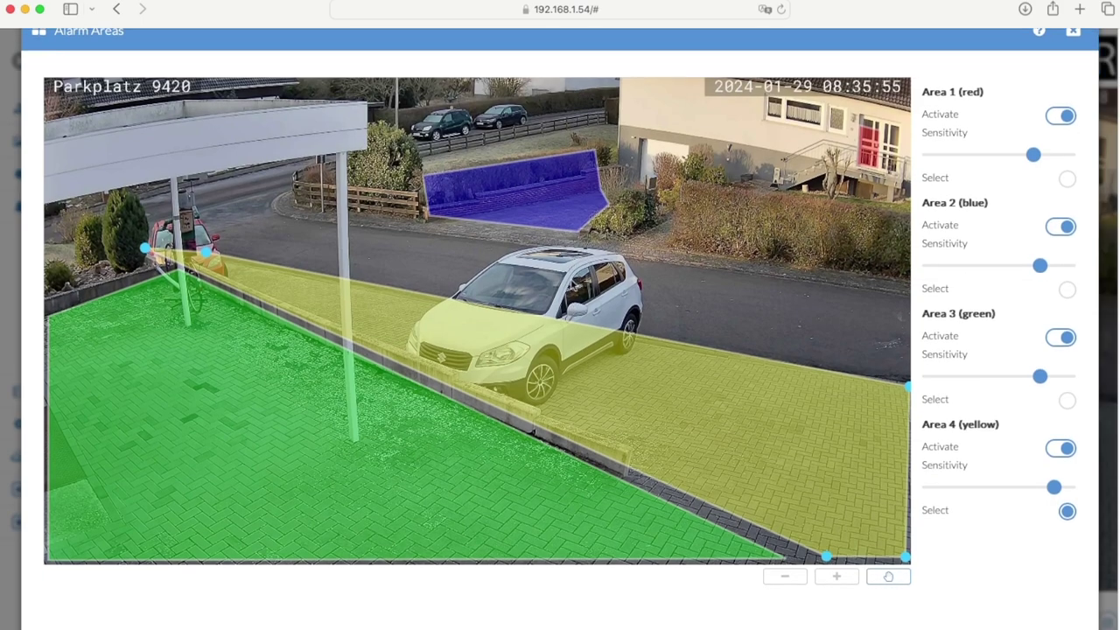
click(890, 579)
mouse_move(697, 392)
mouse_down()
mouse_move(681, 381)
mouse_move(687, 389)
mouse_up()
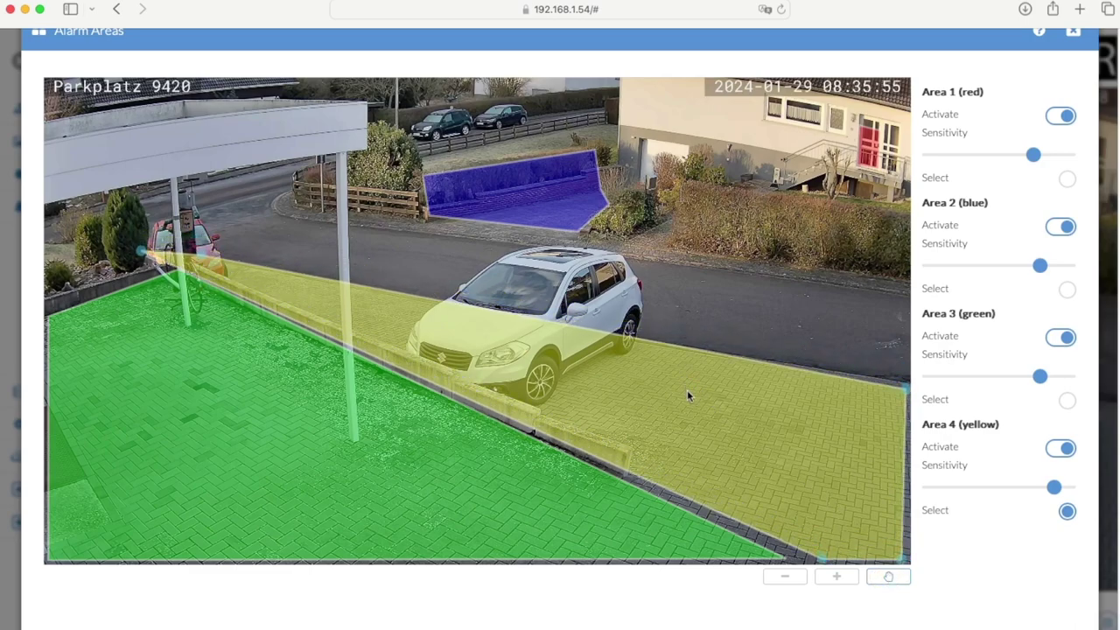
click(836, 575)
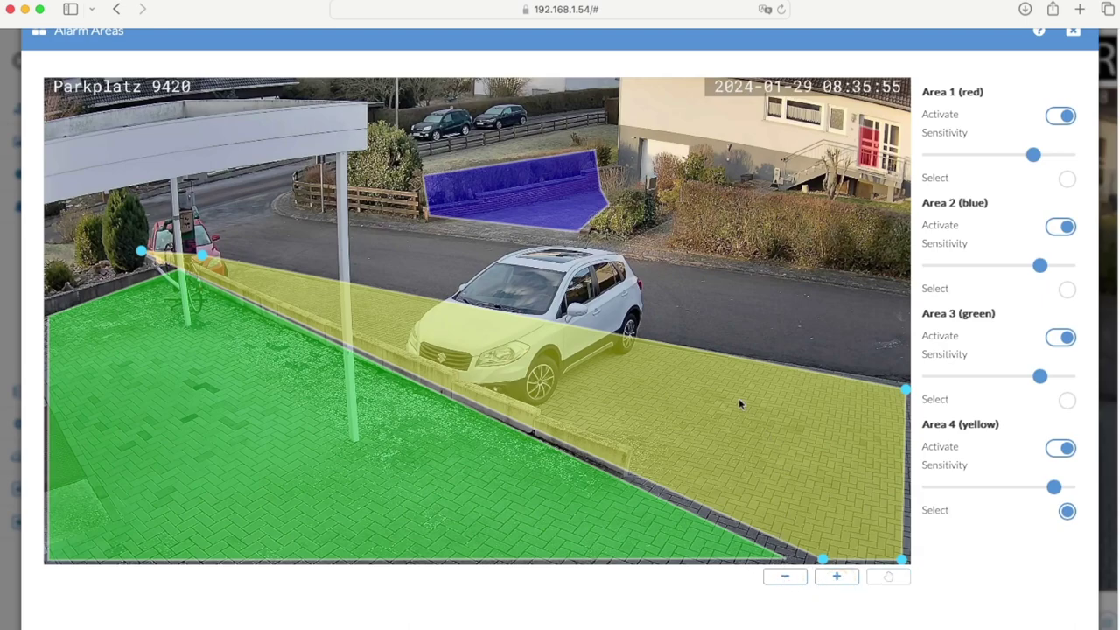
click(813, 372)
click(889, 578)
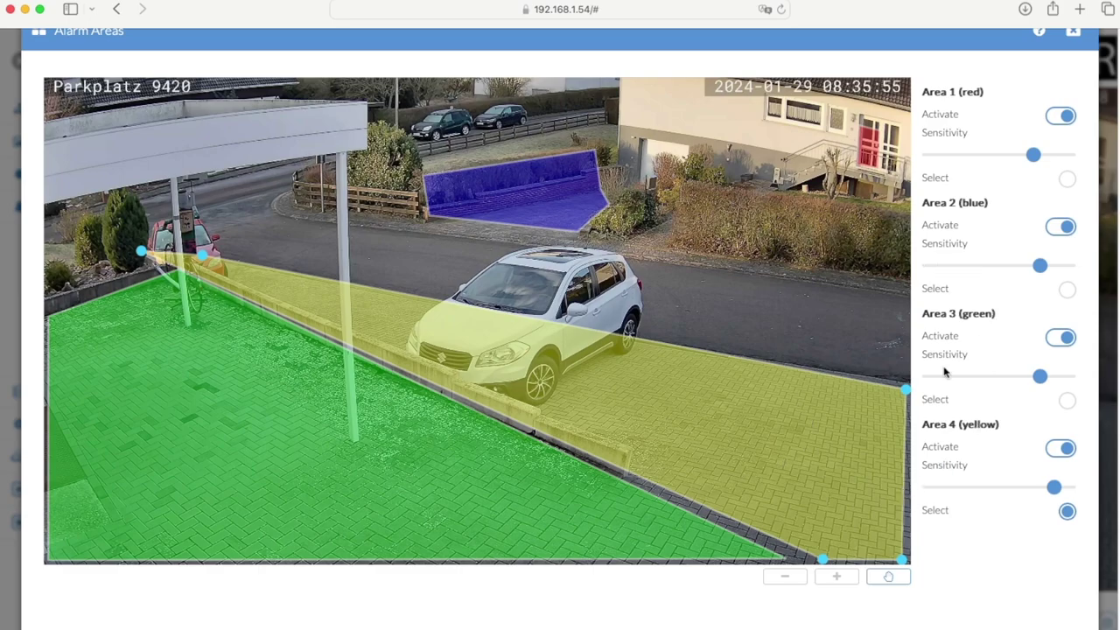
Apply the alarm area settings and close the Alarm Areas dialog
scroll(972, 348, down, 2)
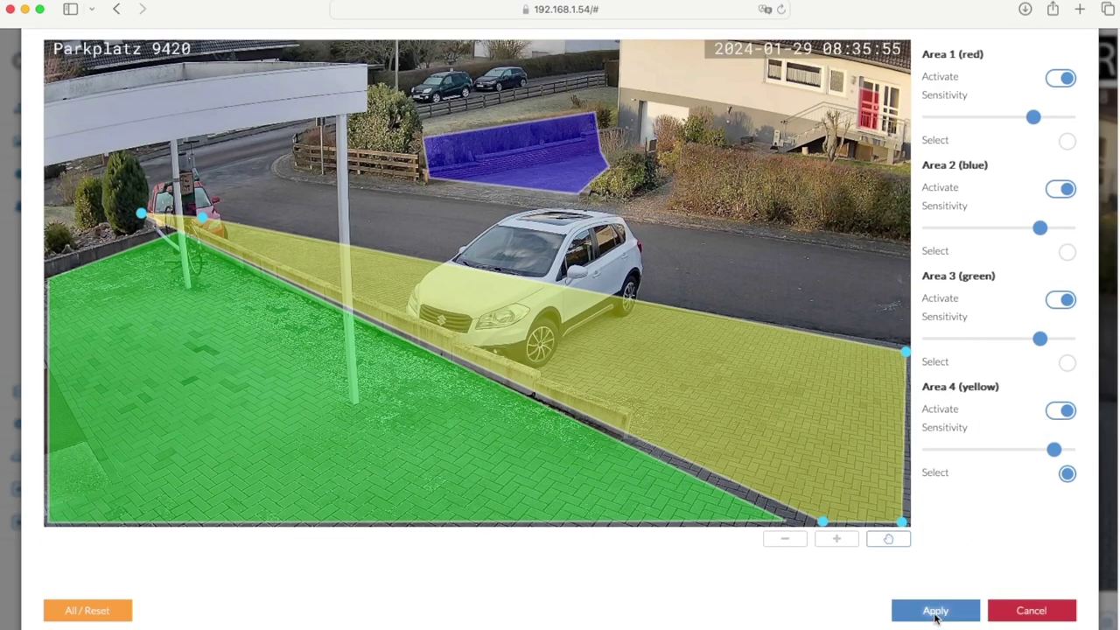
click(935, 613)
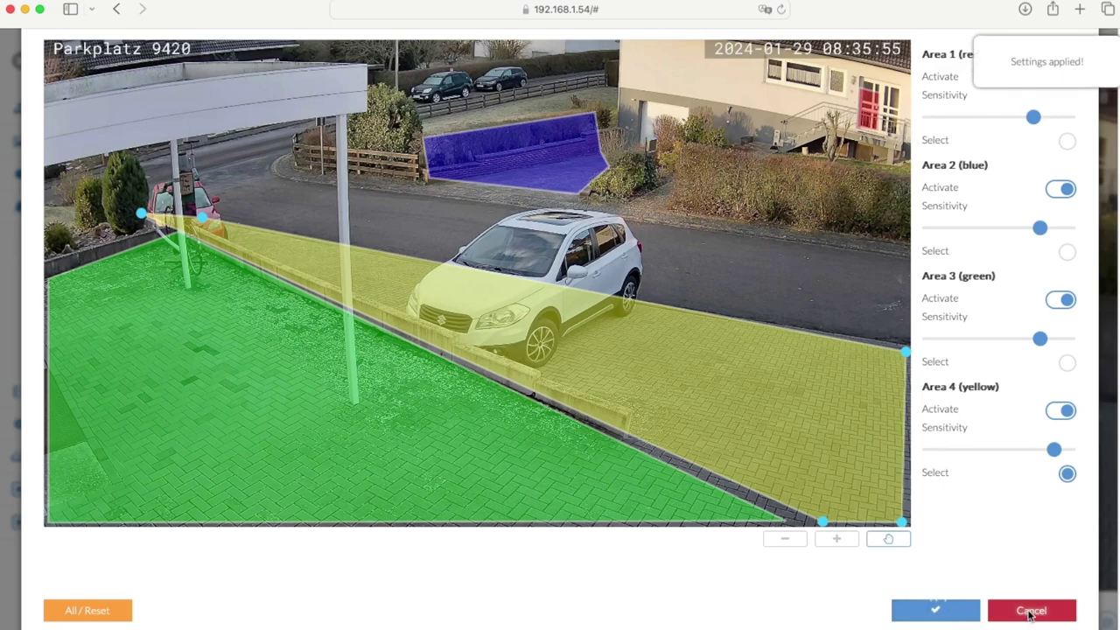
click(1029, 612)
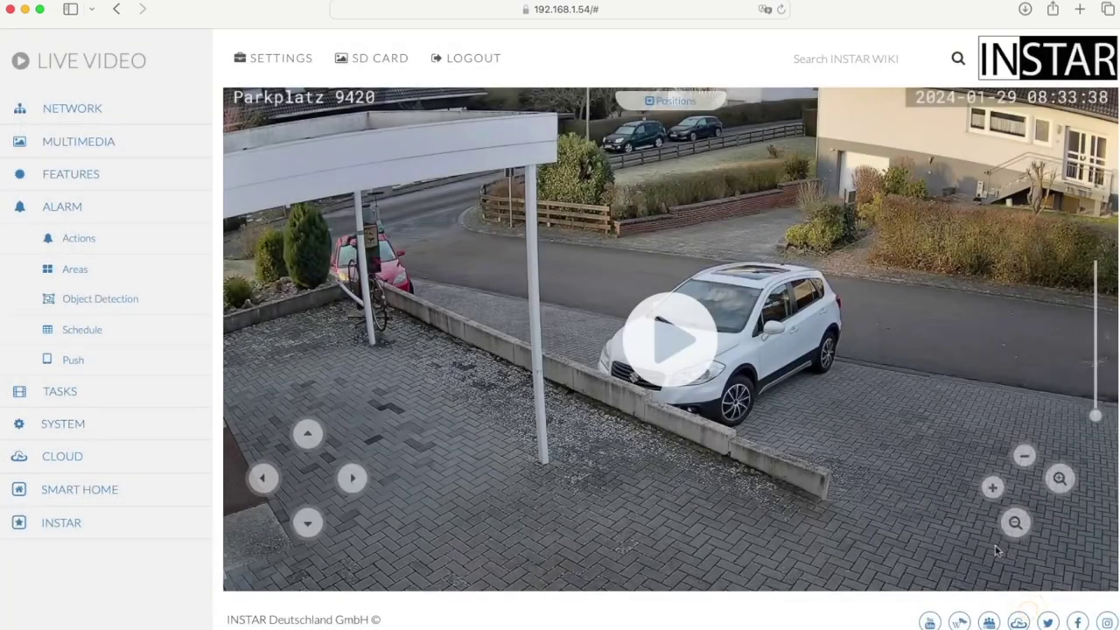
Review the alarm trigger's PIR sensor and linked-area settings and close them without applying
click(94, 244)
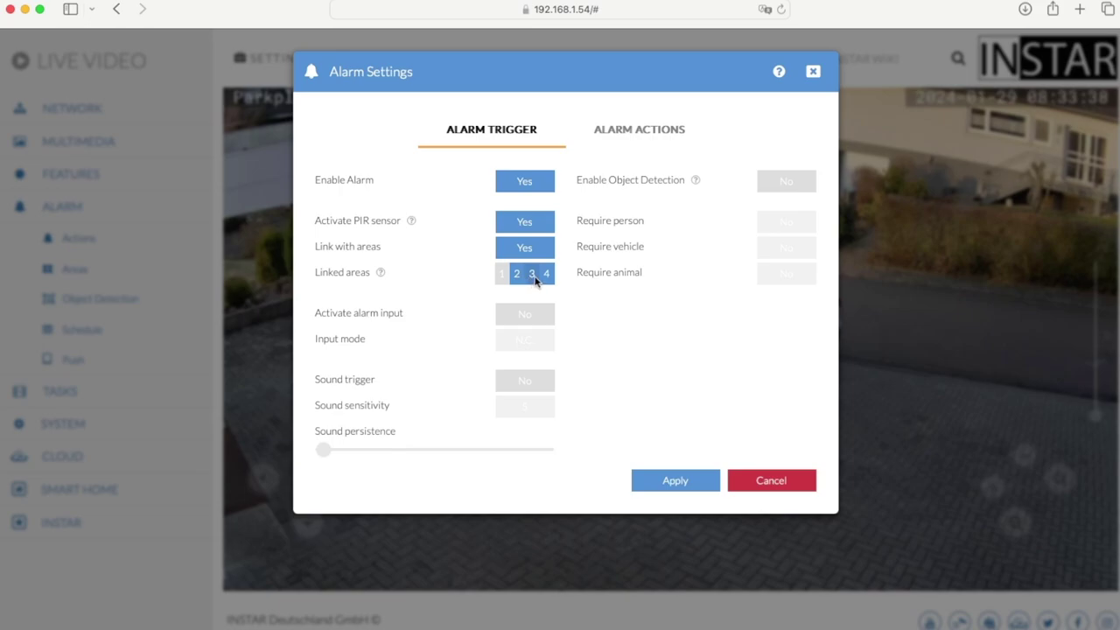
click(501, 272)
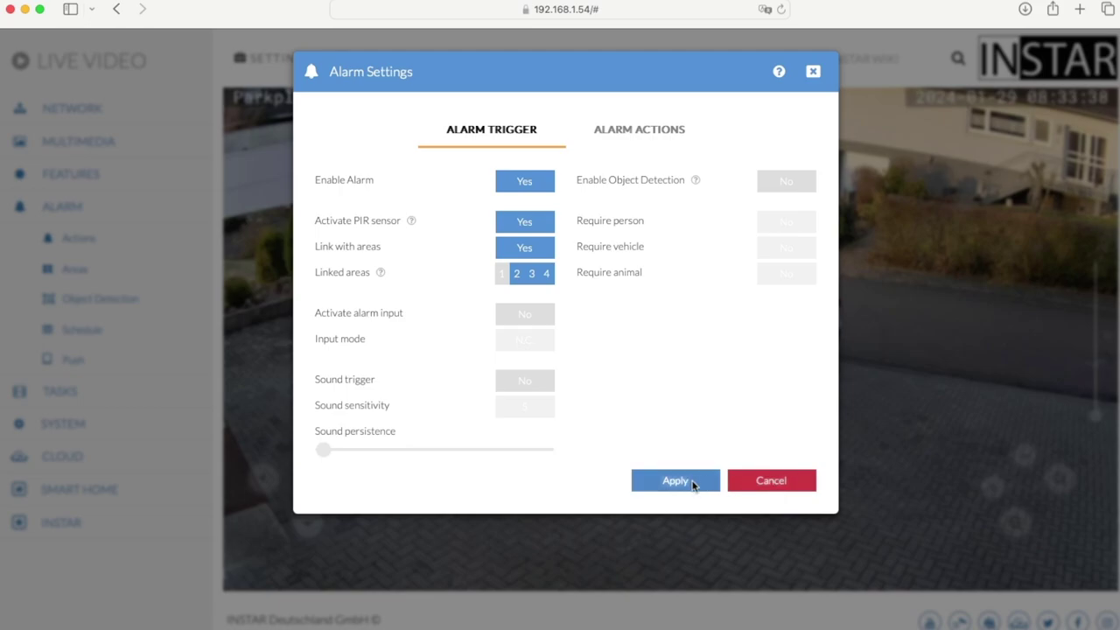
click(752, 481)
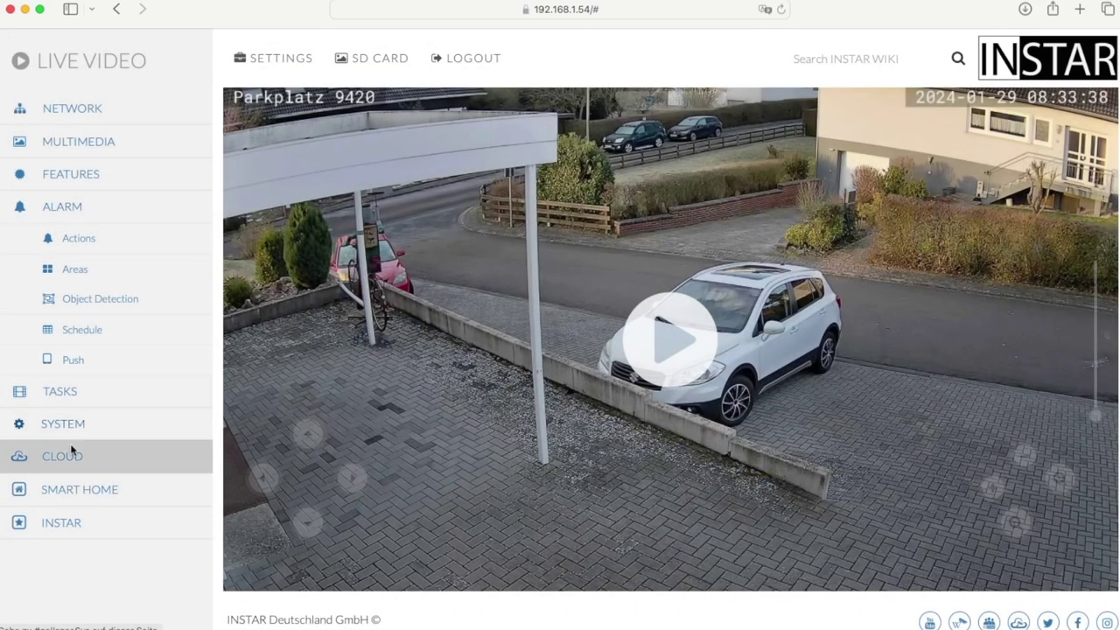
Examine the system log for recent PIR and motion alarm entries by area, and close the log
click(70, 425)
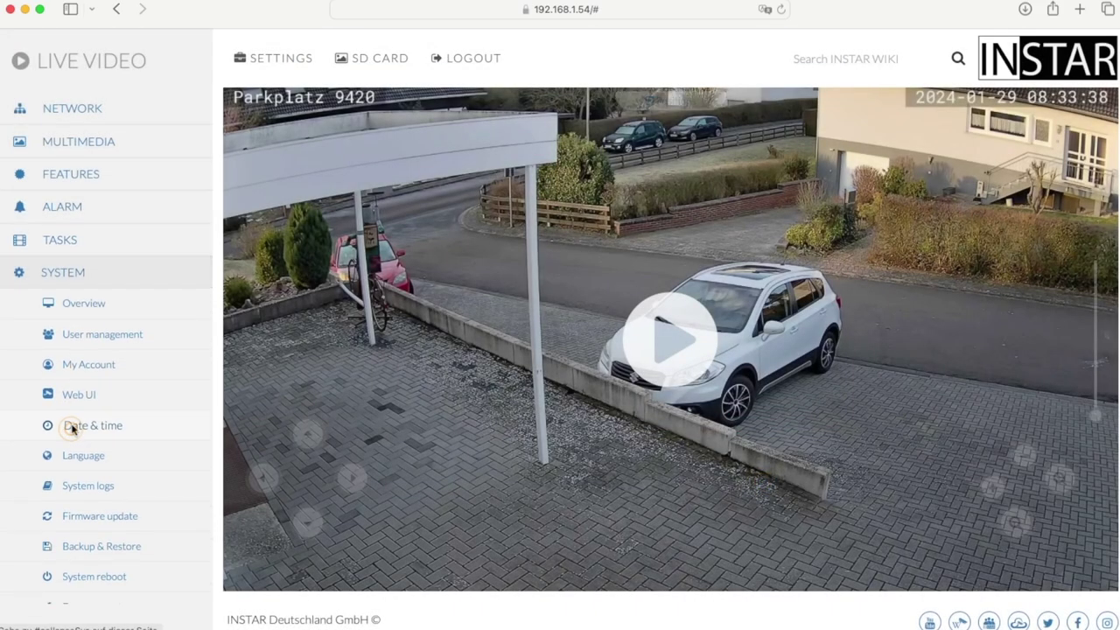
click(99, 486)
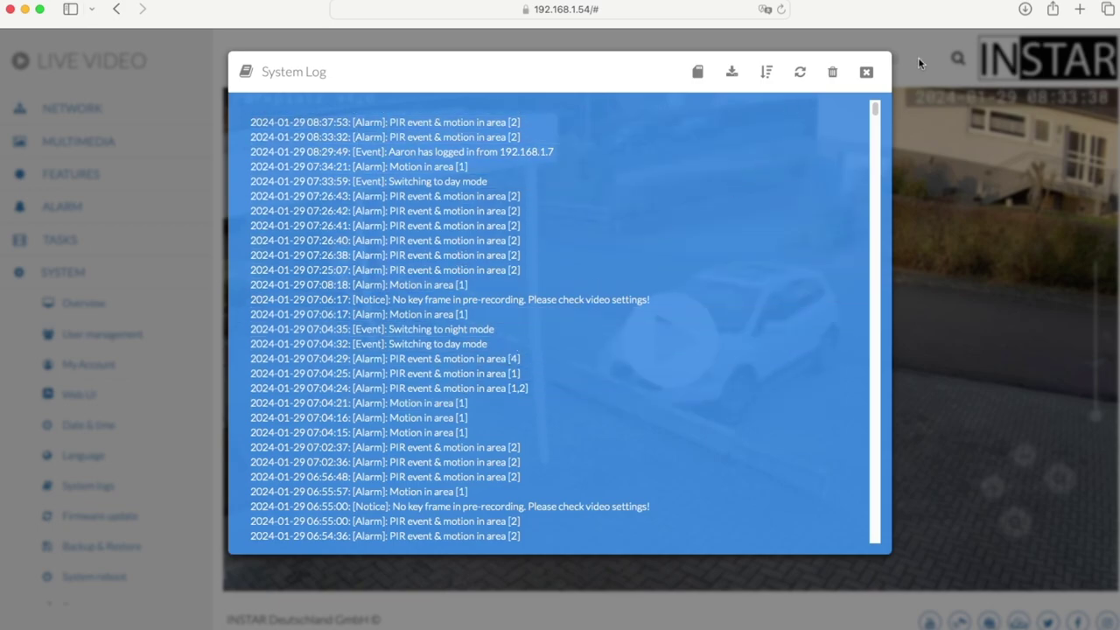
click(868, 74)
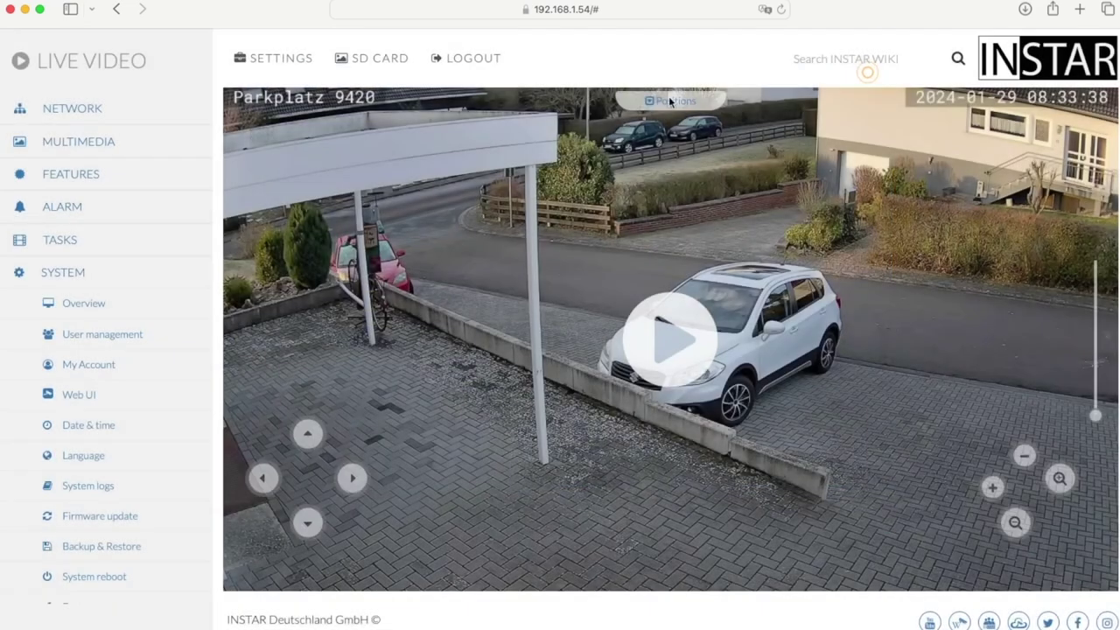
Enable object detection for the alarm trigger, require a person and a vehicle, and apply the settings
click(82, 207)
click(87, 241)
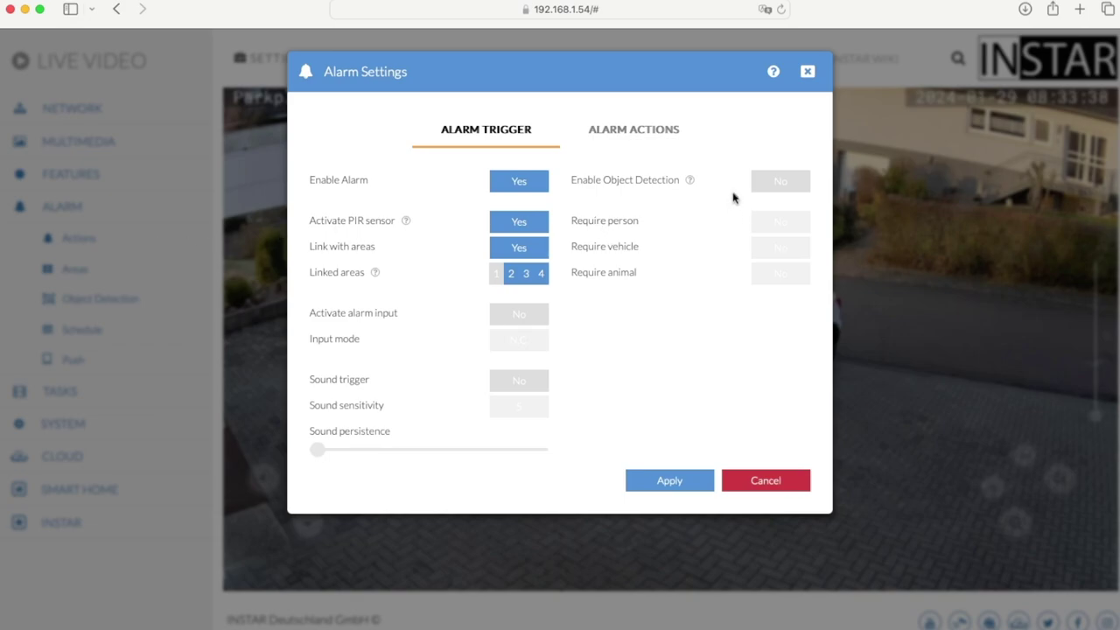
click(777, 183)
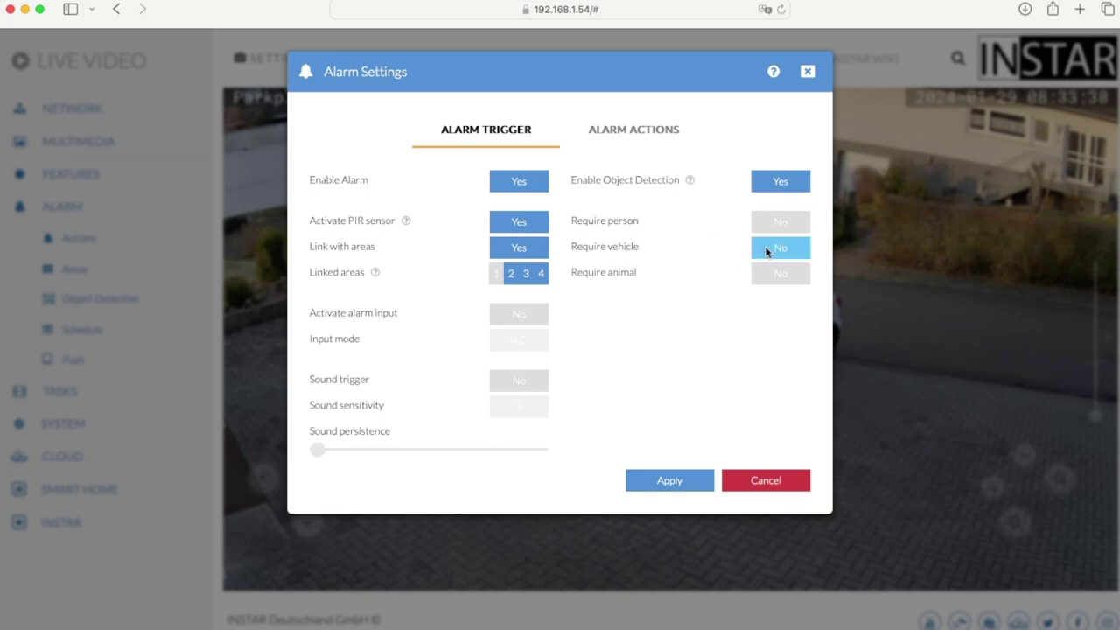
click(775, 221)
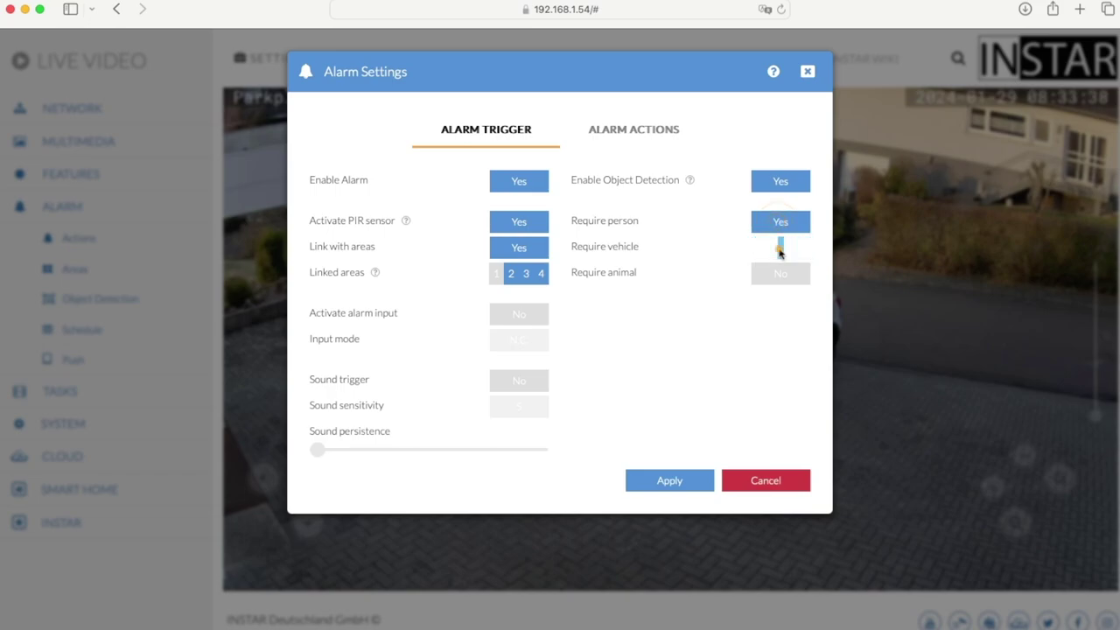
click(780, 242)
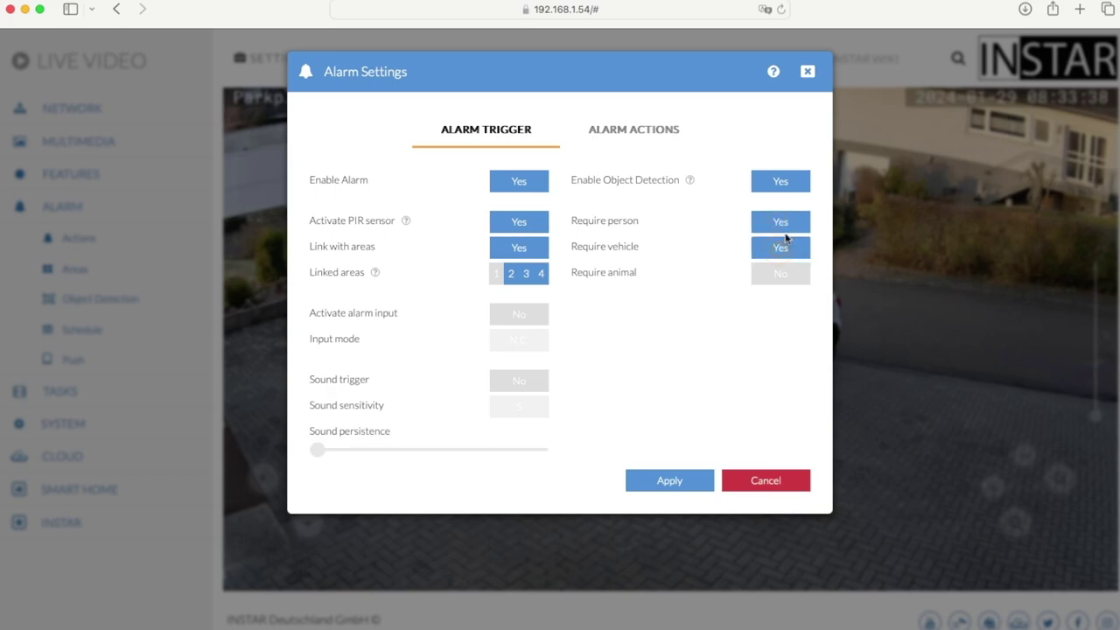
click(676, 481)
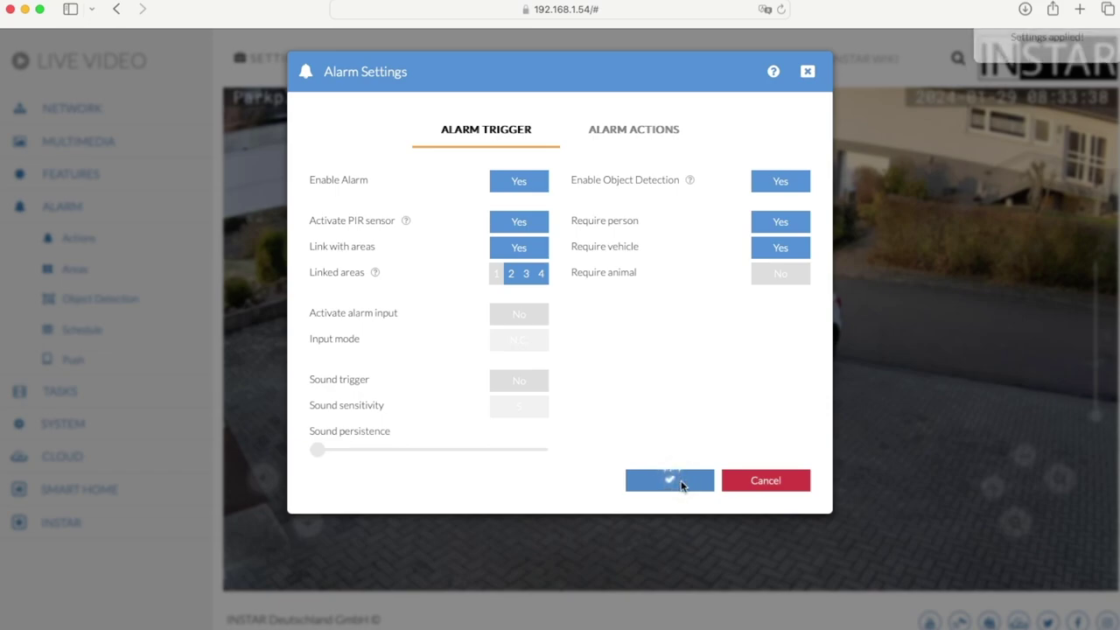